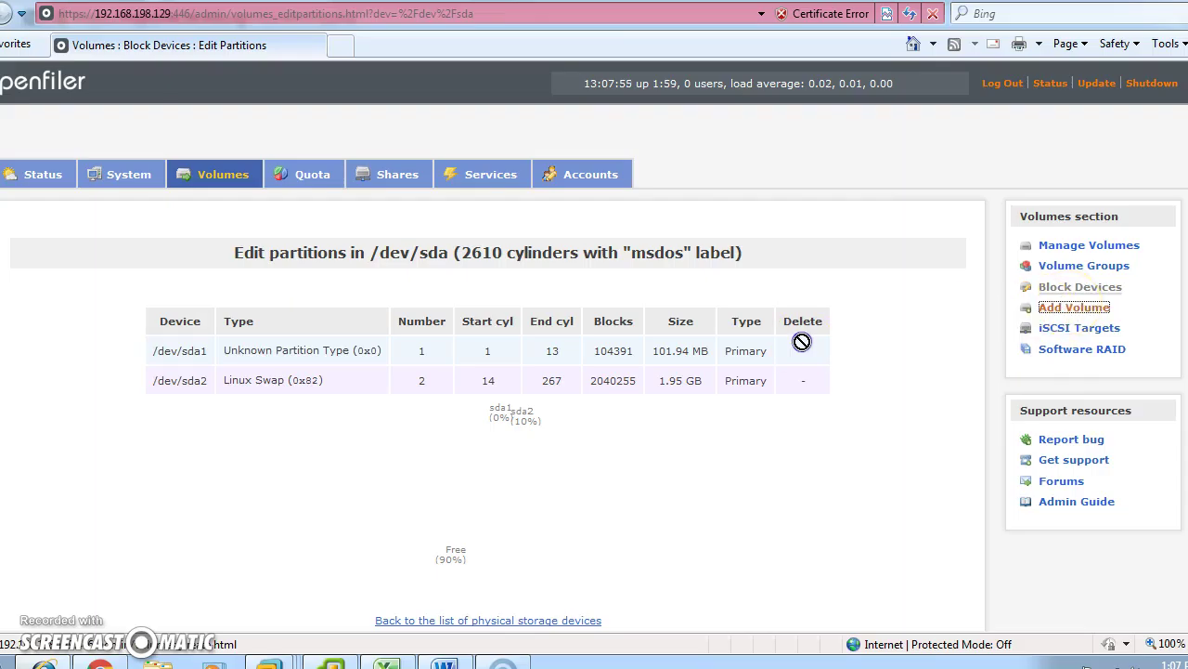
# Create a primary extended partition in /dev/sda spanning cylinders 268 to 2610.
pyautogui.click(791, 316)
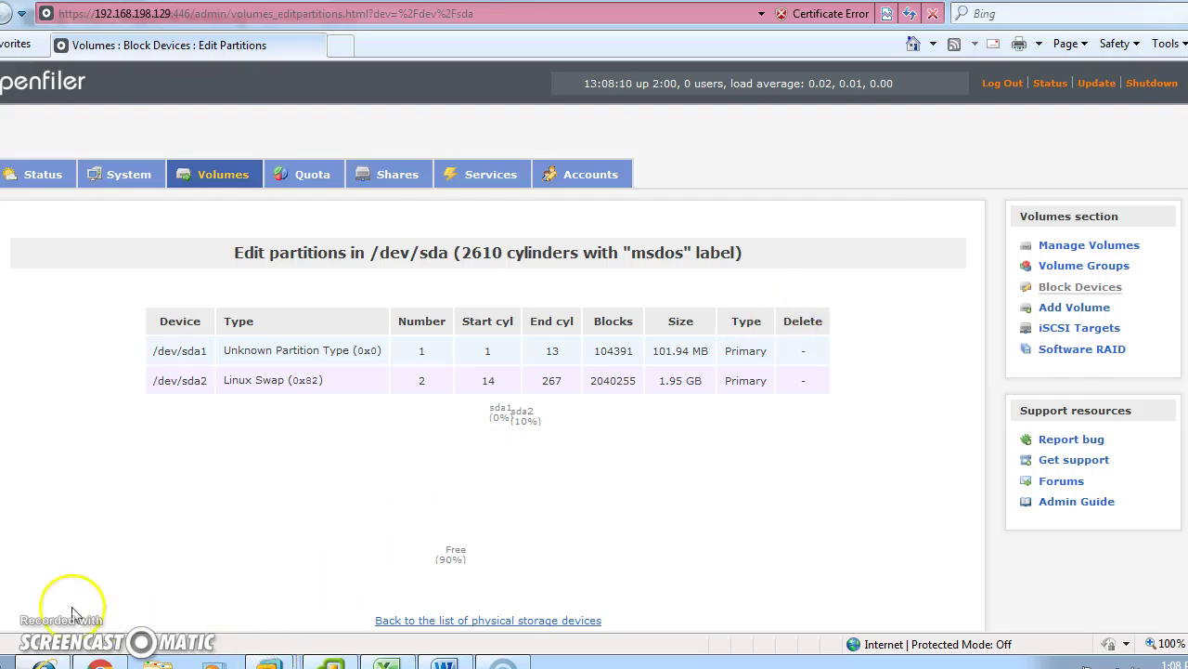
pyautogui.scroll(-5, 240, 417)
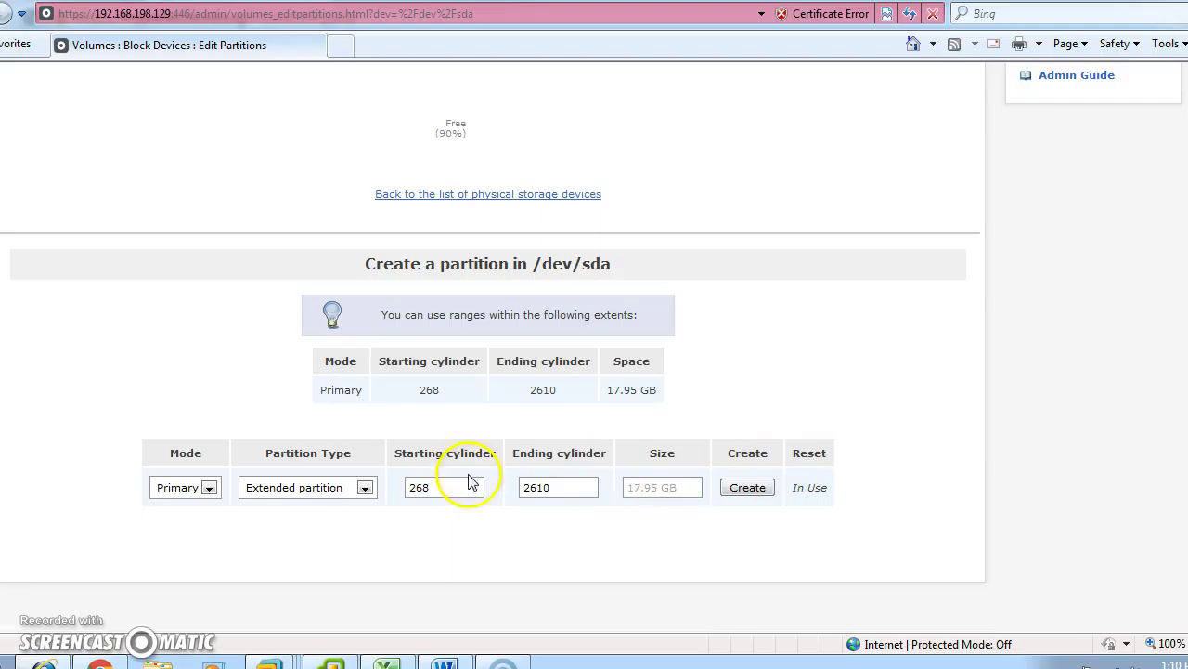
pyautogui.click(747, 488)
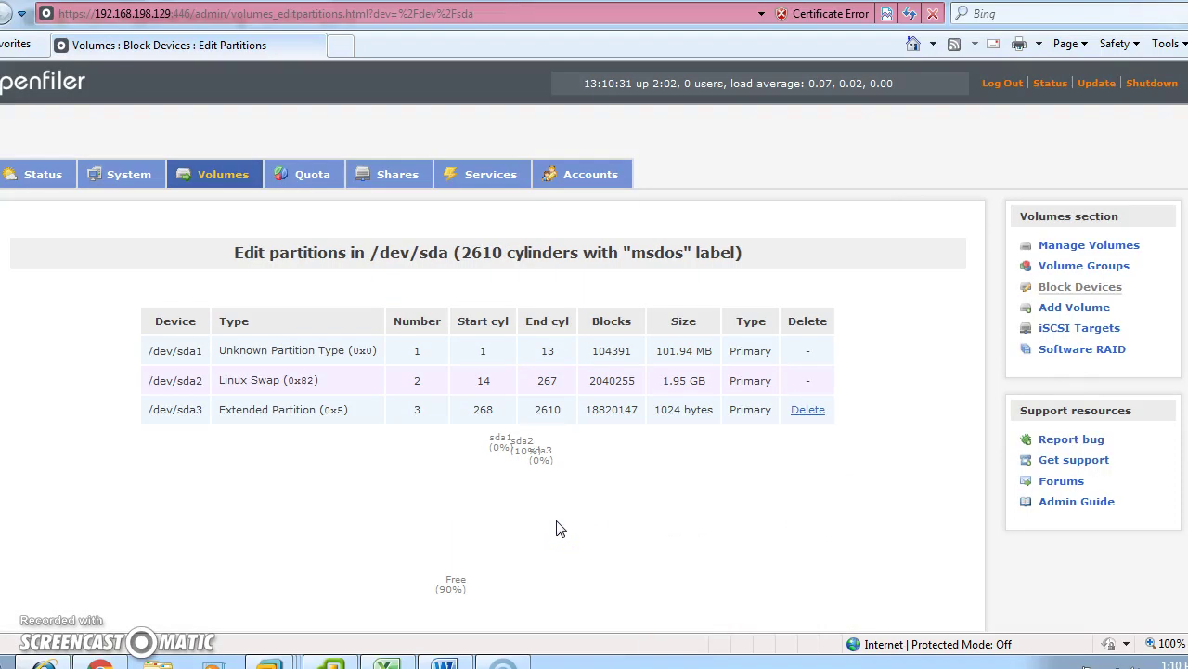
# Create a logical physical-volume partition in /dev/sda using cylinders 268 to 2610.
pyautogui.scroll(-5, 547, 464)
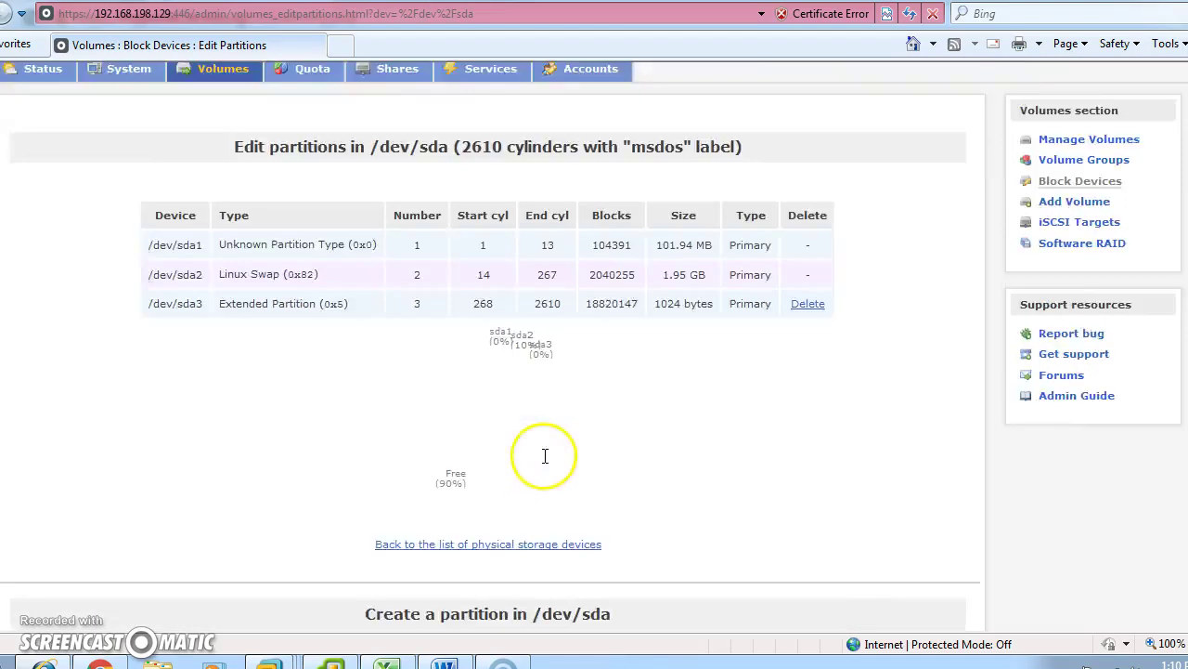
pyautogui.click(658, 455)
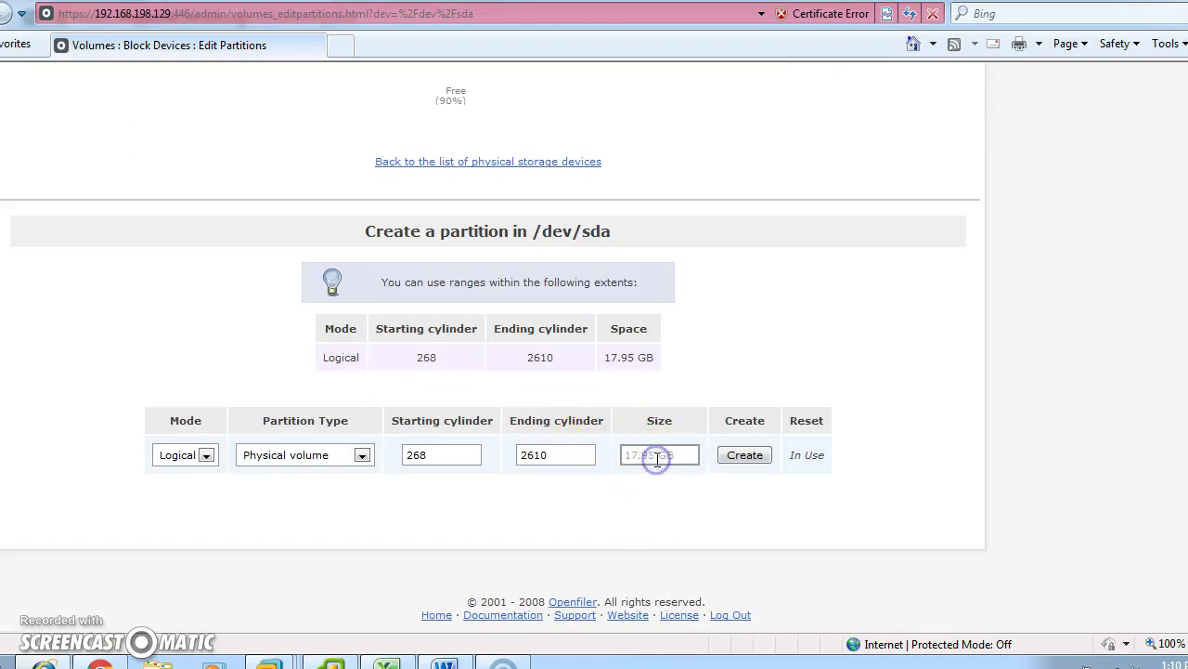
pyautogui.click(729, 453)
pyautogui.scroll(-4, 613, 336)
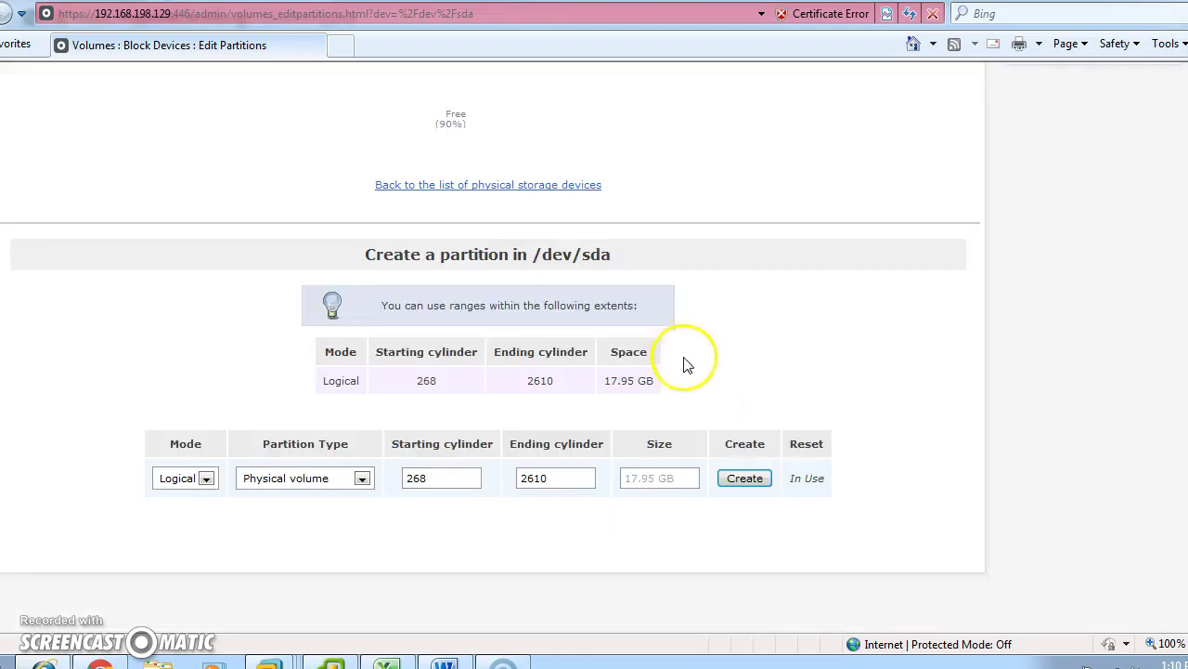
pyautogui.click(748, 455)
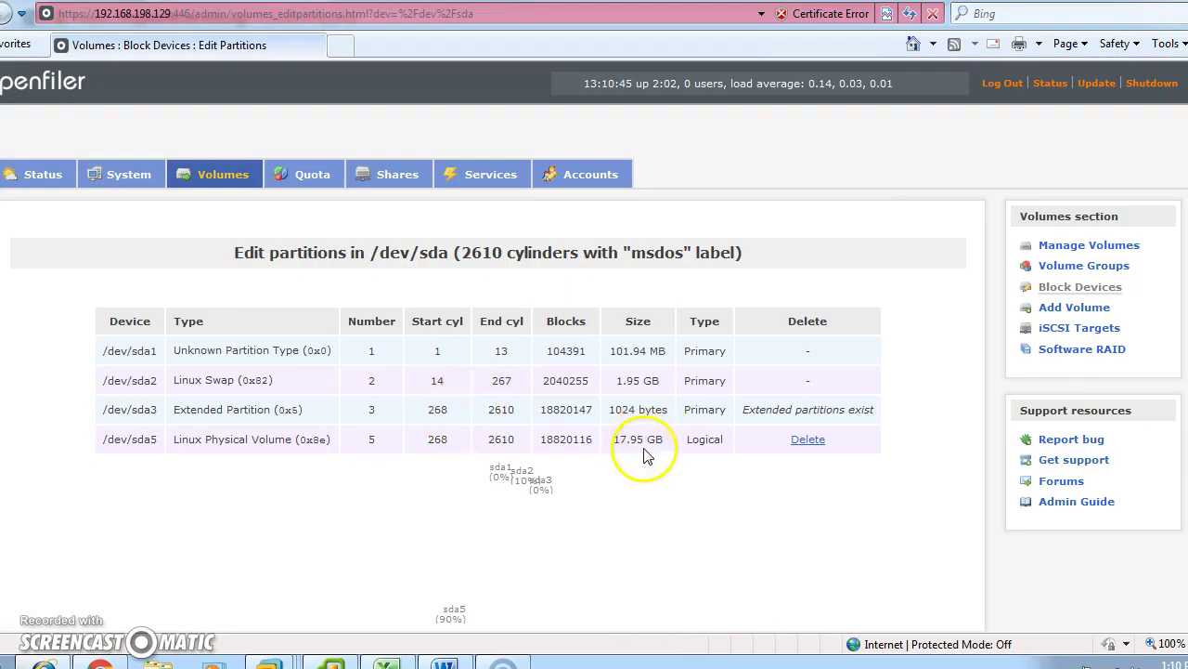
pyautogui.scroll(-4, 672, 444)
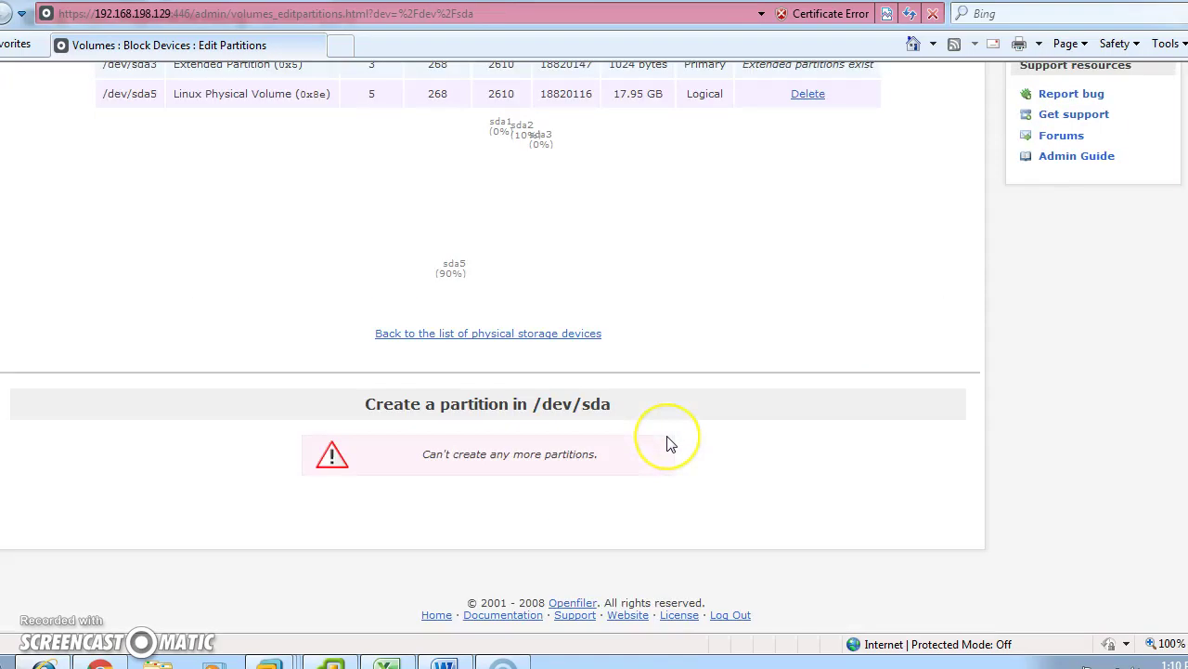
pyautogui.scroll(4, 670, 444)
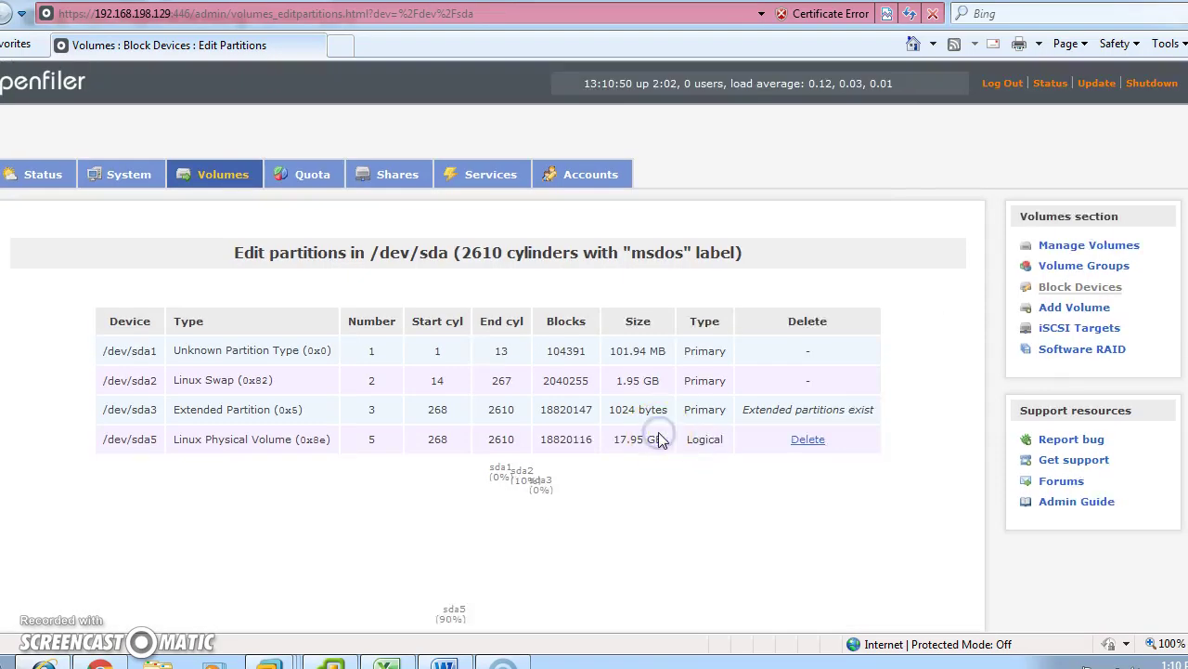
# Create a volume group named "storagegroup" that contains the physical volume /dev/sda5.
pyautogui.scroll(-1, 1121, 193)
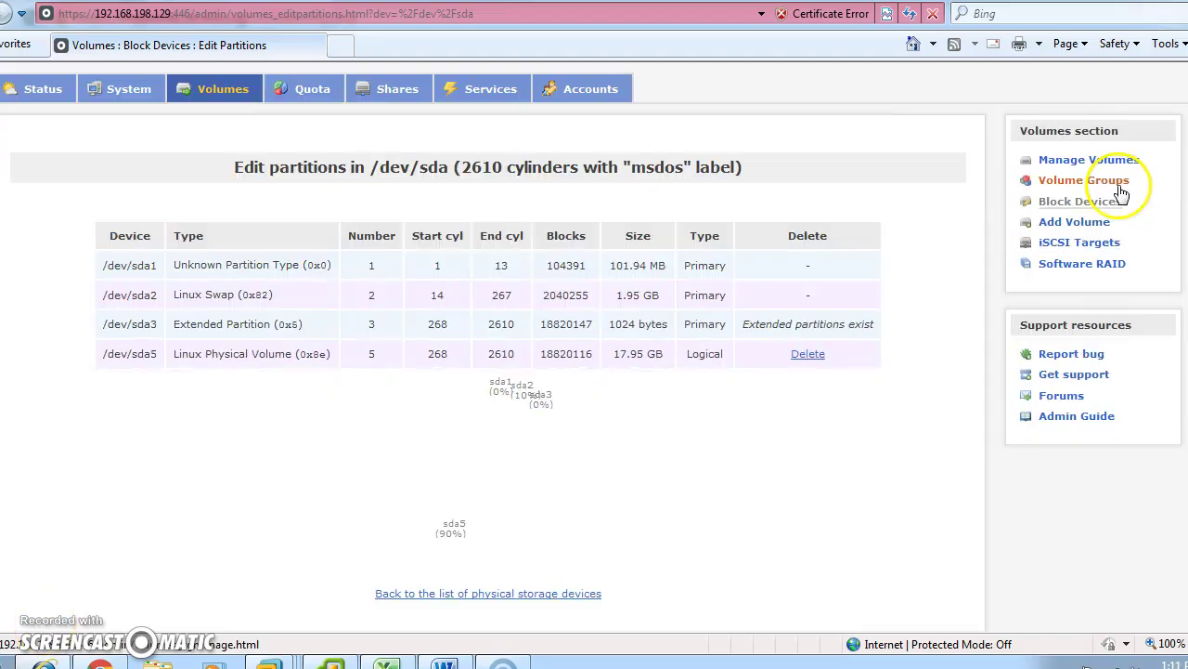
pyautogui.click(1073, 186)
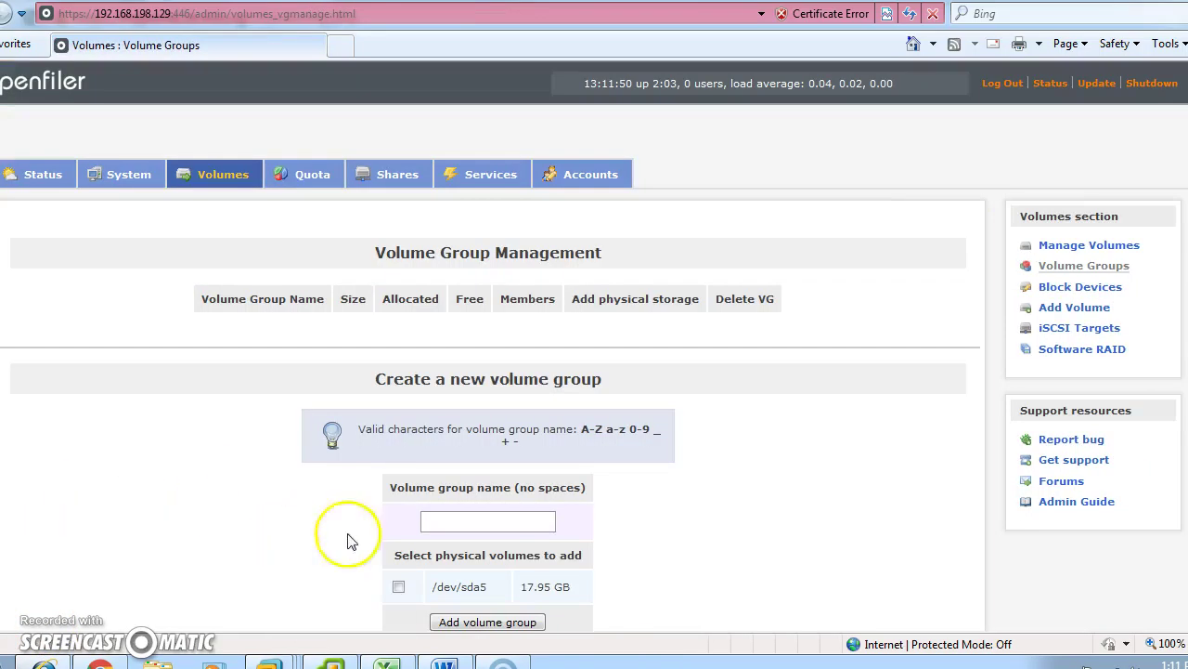
pyautogui.click(544, 515)
pyautogui.write('storagegroup')
pyautogui.scroll(-3, 459, 597)
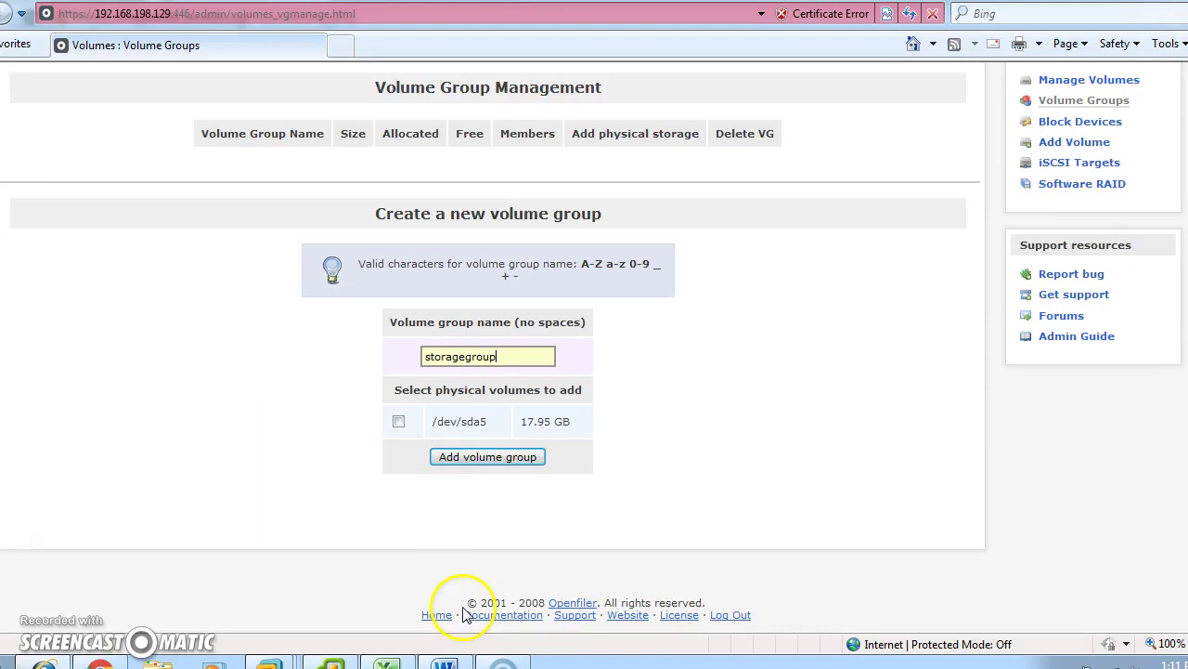
pyautogui.click(397, 423)
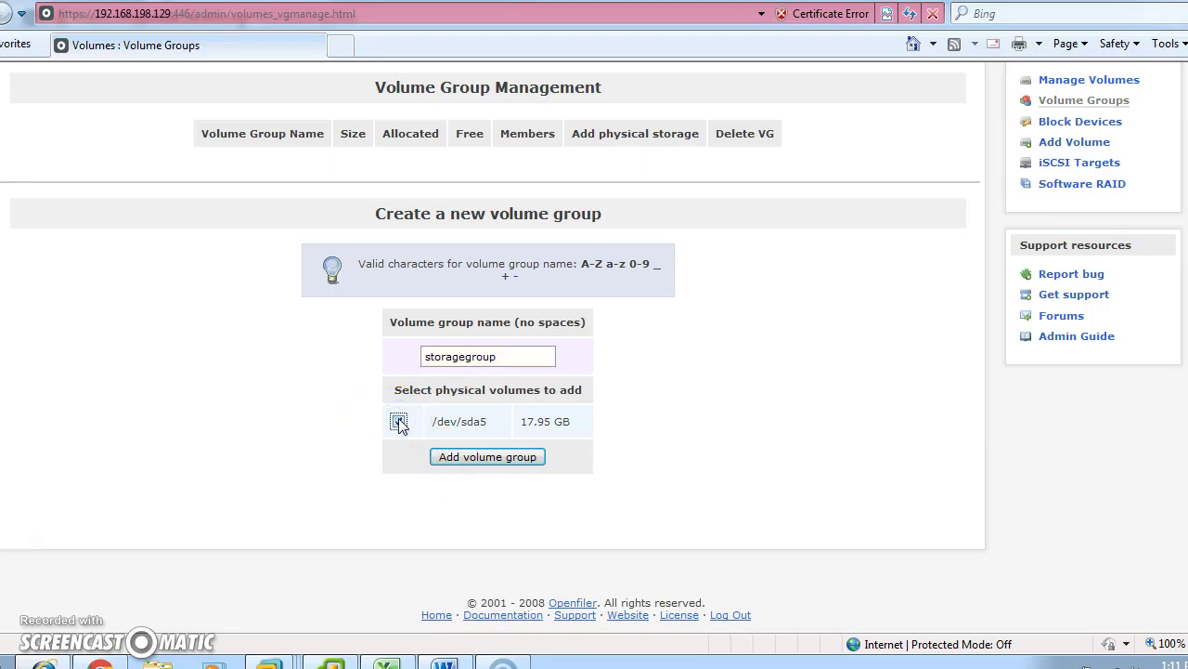
pyautogui.click(466, 457)
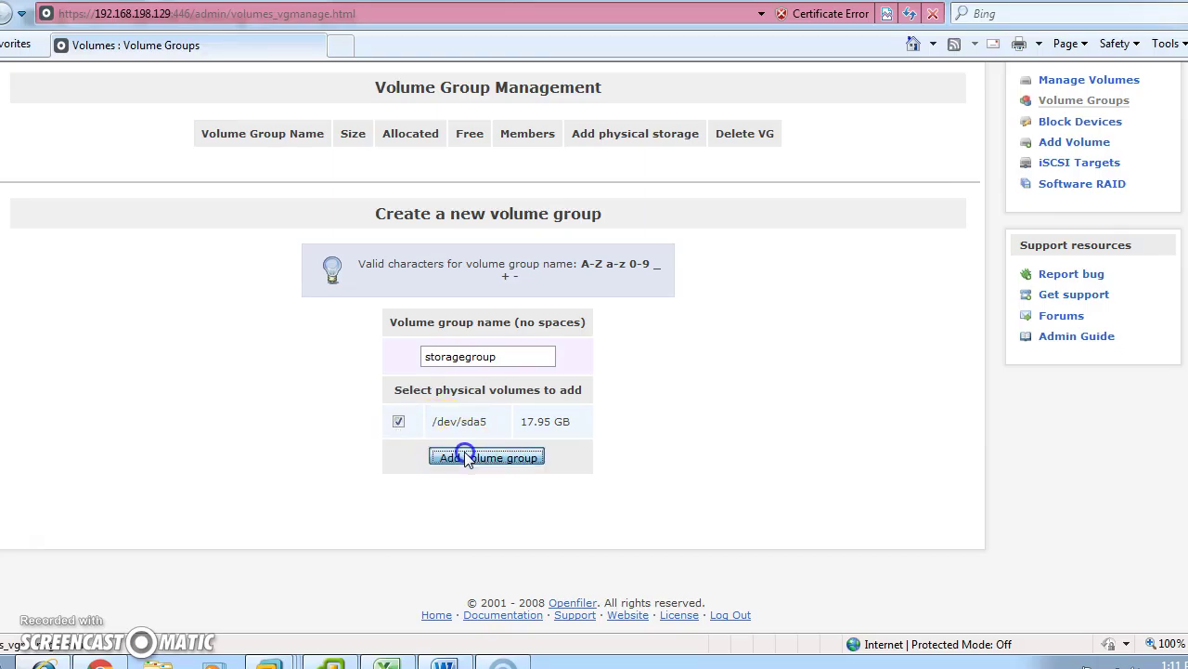
pyautogui.click(687, 471)
pyautogui.click(548, 481)
pyautogui.click(523, 465)
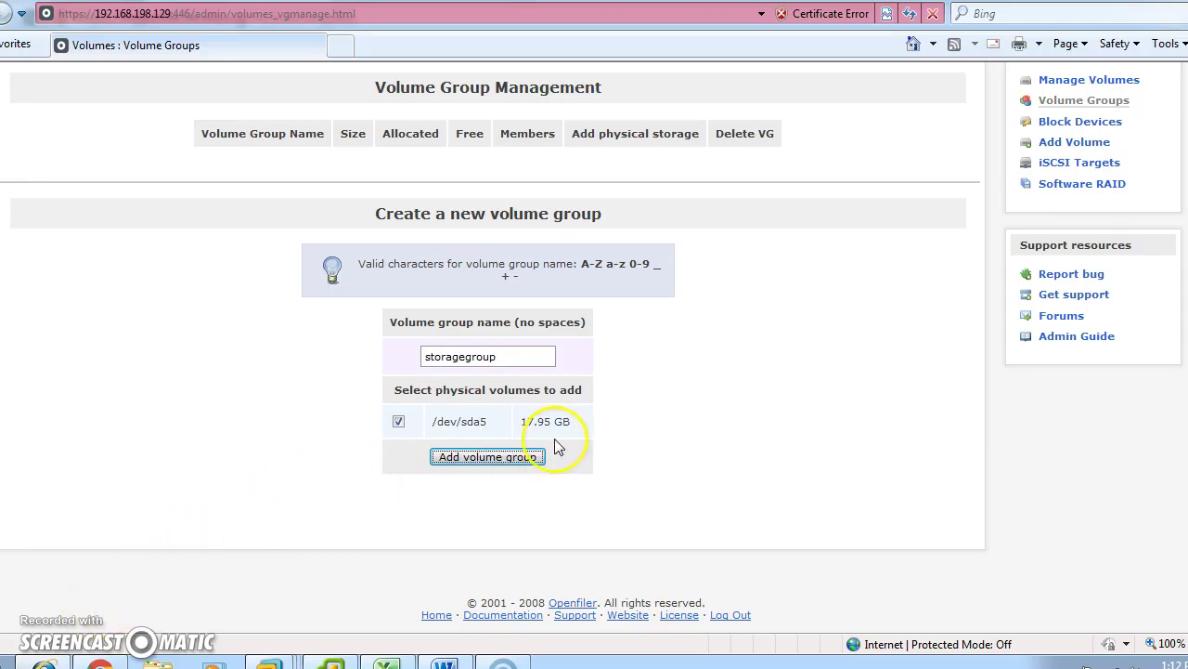
pyautogui.click(521, 459)
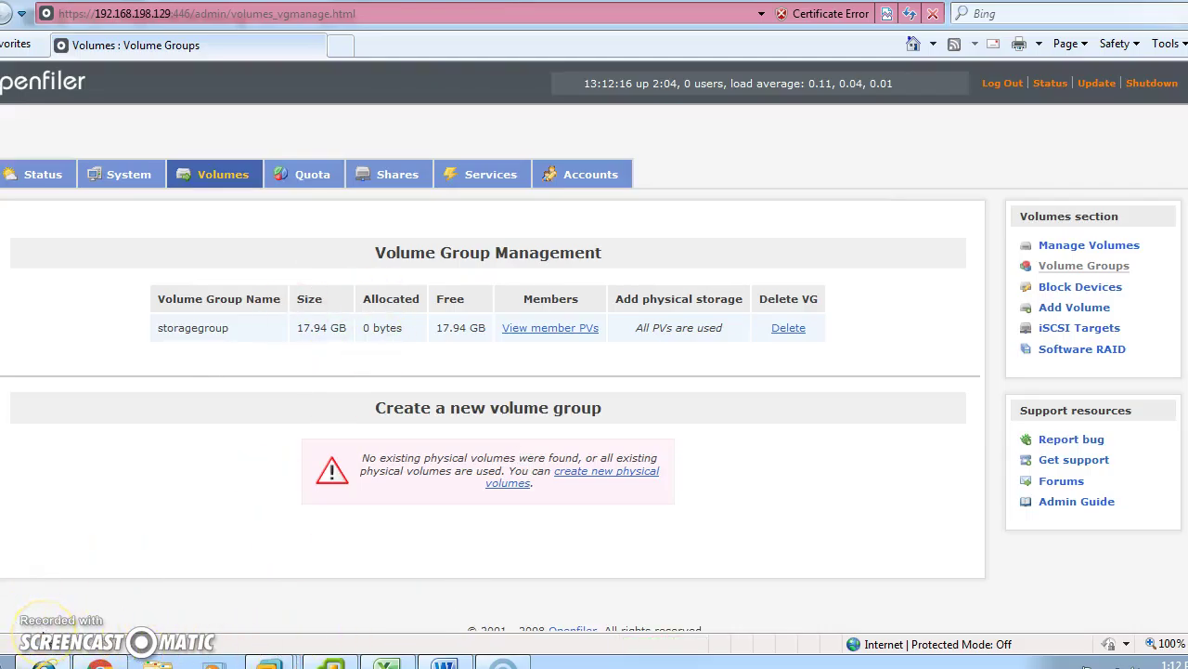
# Start a new volume in storagegroup, name it "storage" and leave its description blank.
pyautogui.scroll(-1, 337, 456)
pyautogui.click(1077, 279)
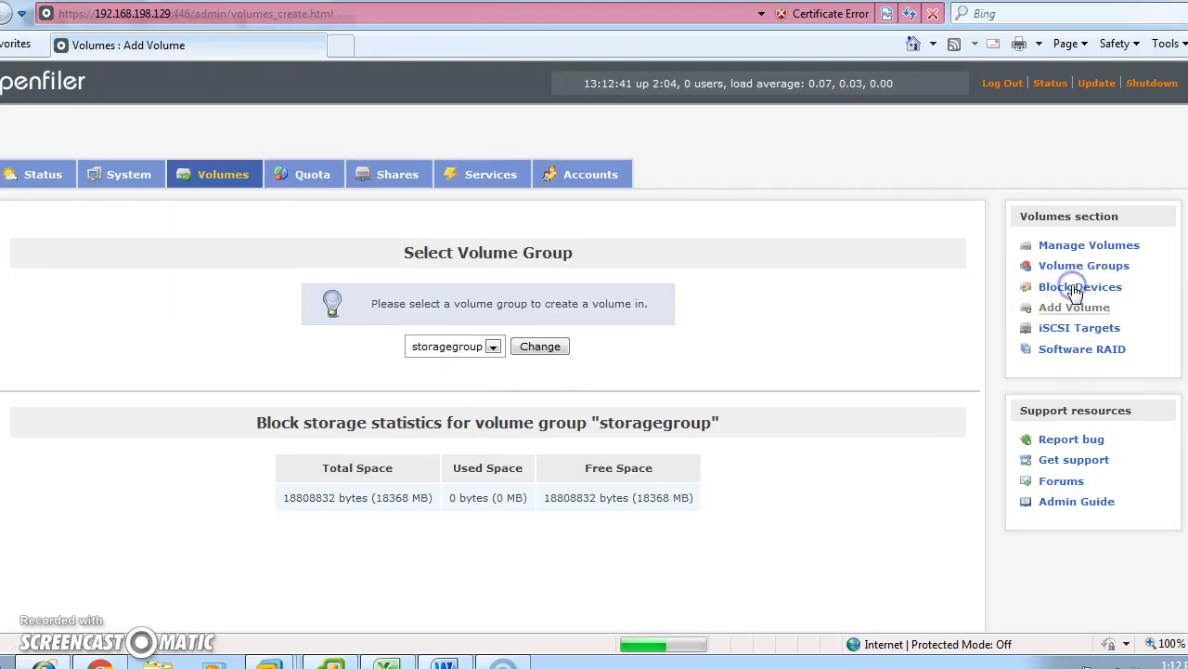
pyautogui.scroll(-3, 353, 403)
pyautogui.click(664, 471)
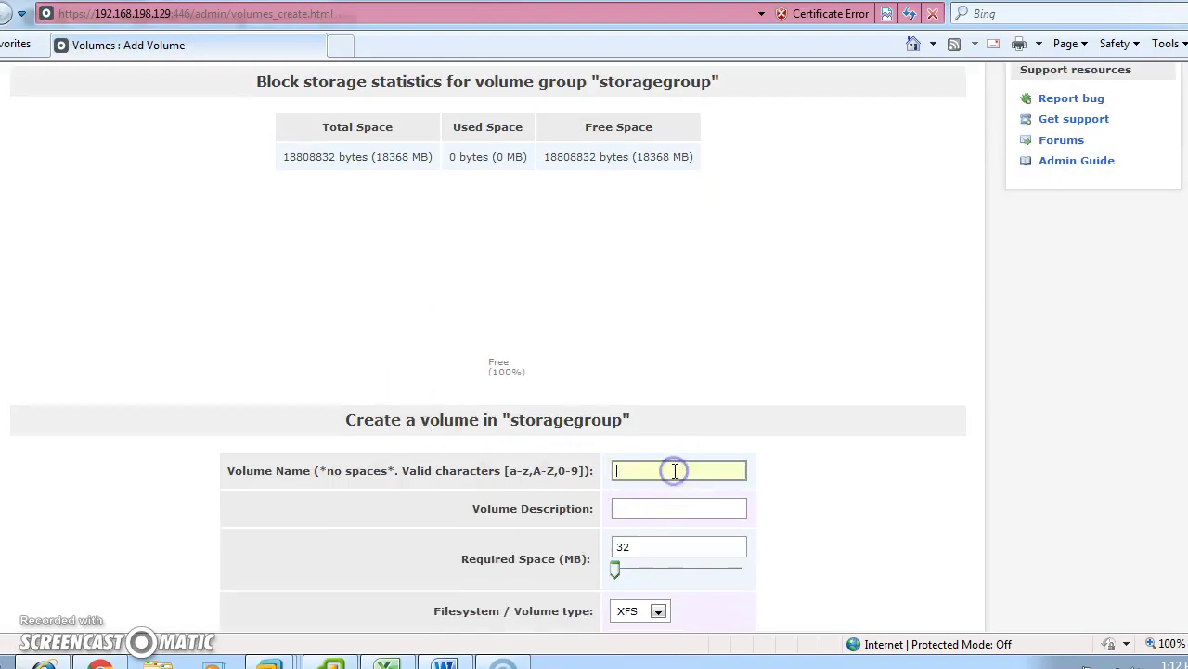
pyautogui.write('storage')
pyautogui.press('Tab')
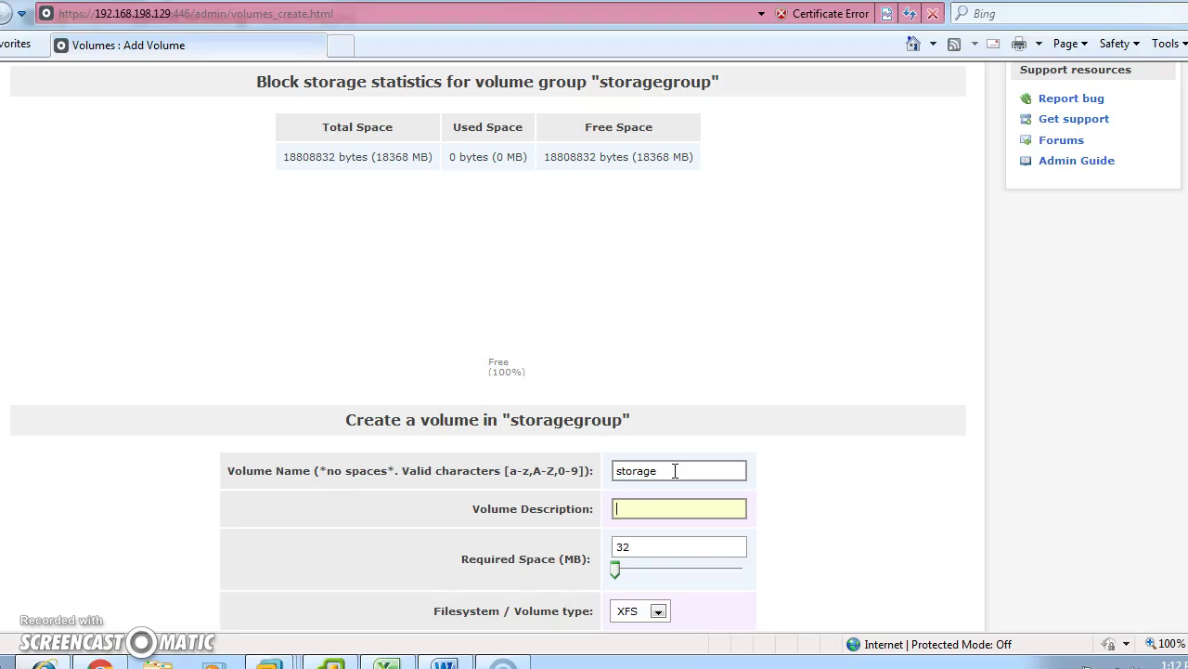
pyautogui.press('Tab')
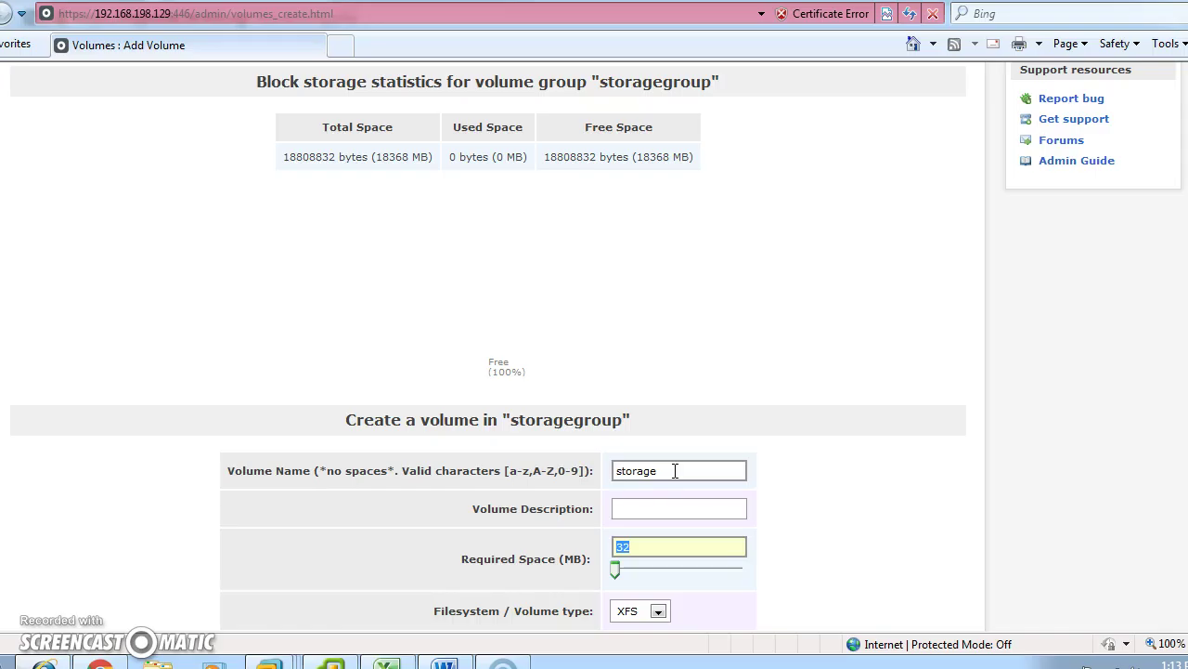
# Set the new volume's required space to 18368 MB and its type to iSCSI, and create it.
pyautogui.moveTo(615, 569); pyautogui.dragTo(790, 568)
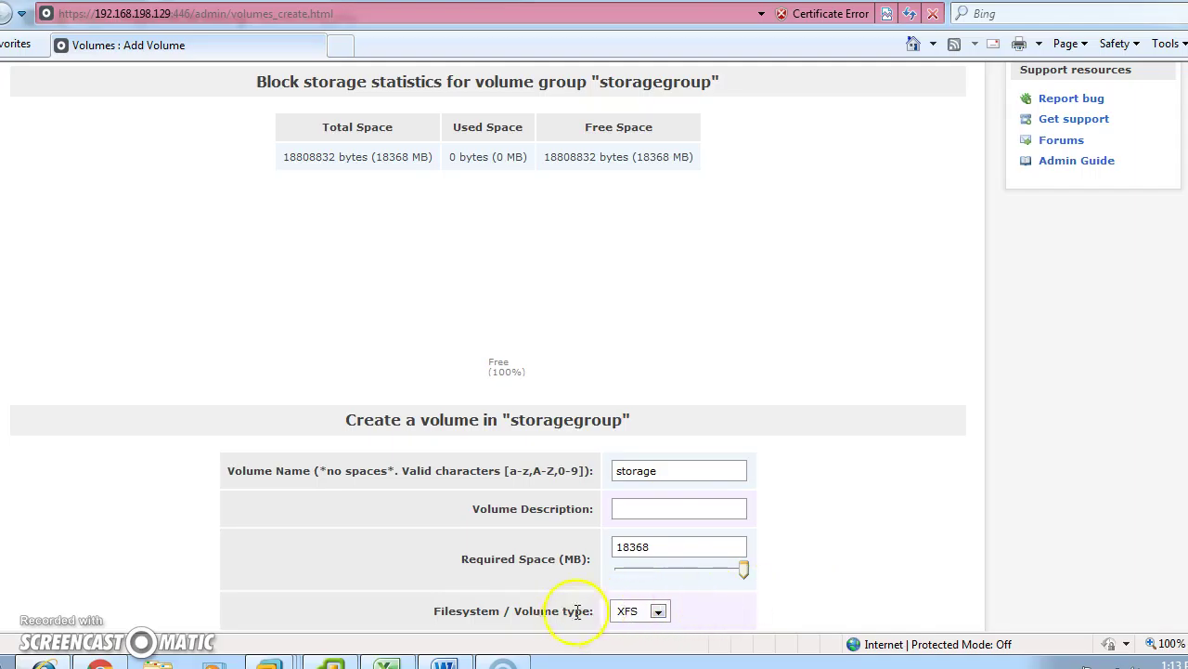
pyautogui.scroll(-3, 631, 604)
pyautogui.click(667, 423)
pyautogui.click(642, 456)
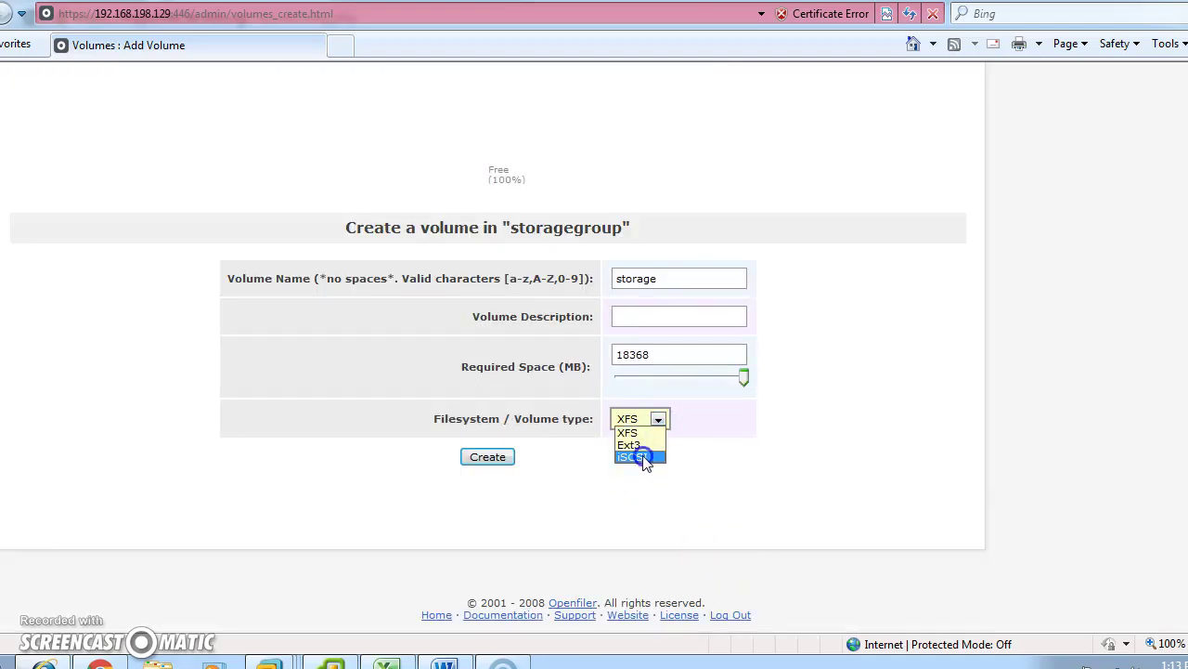
pyautogui.click(480, 458)
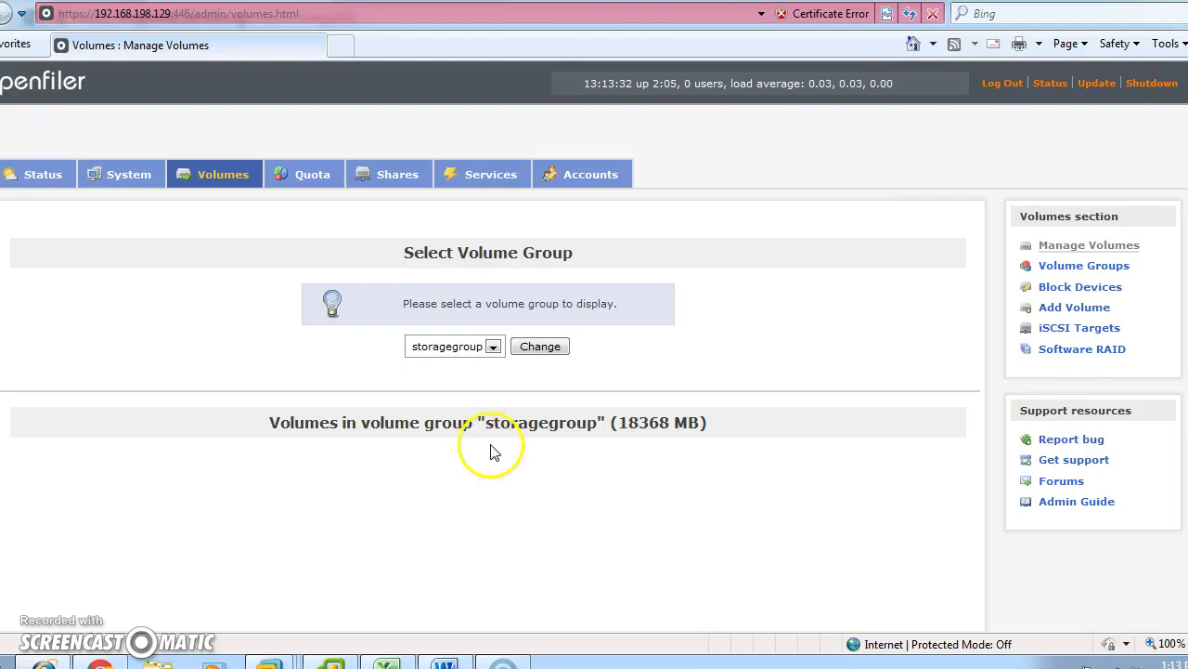
# Review the volume group selection and the details of the volumes in storagegroup.
pyautogui.scroll(-2, 501, 446)
pyautogui.click(522, 262)
pyautogui.click(491, 262)
pyautogui.click(492, 271)
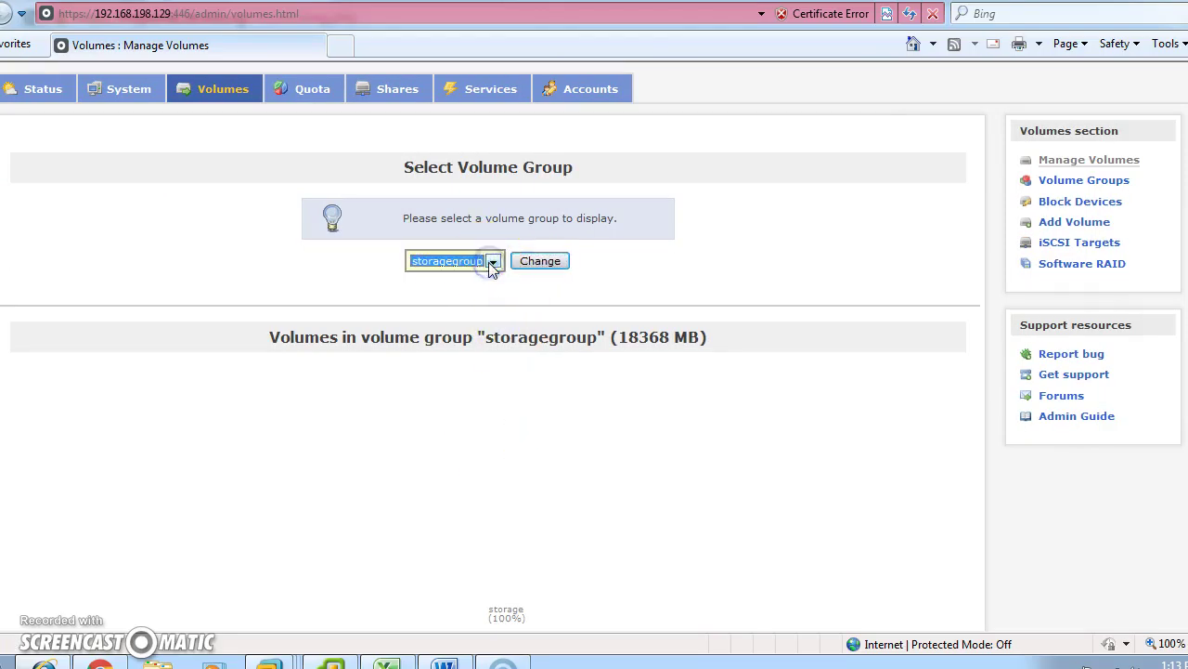
pyautogui.scroll(-3, 502, 306)
pyautogui.scroll(4, 464, 466)
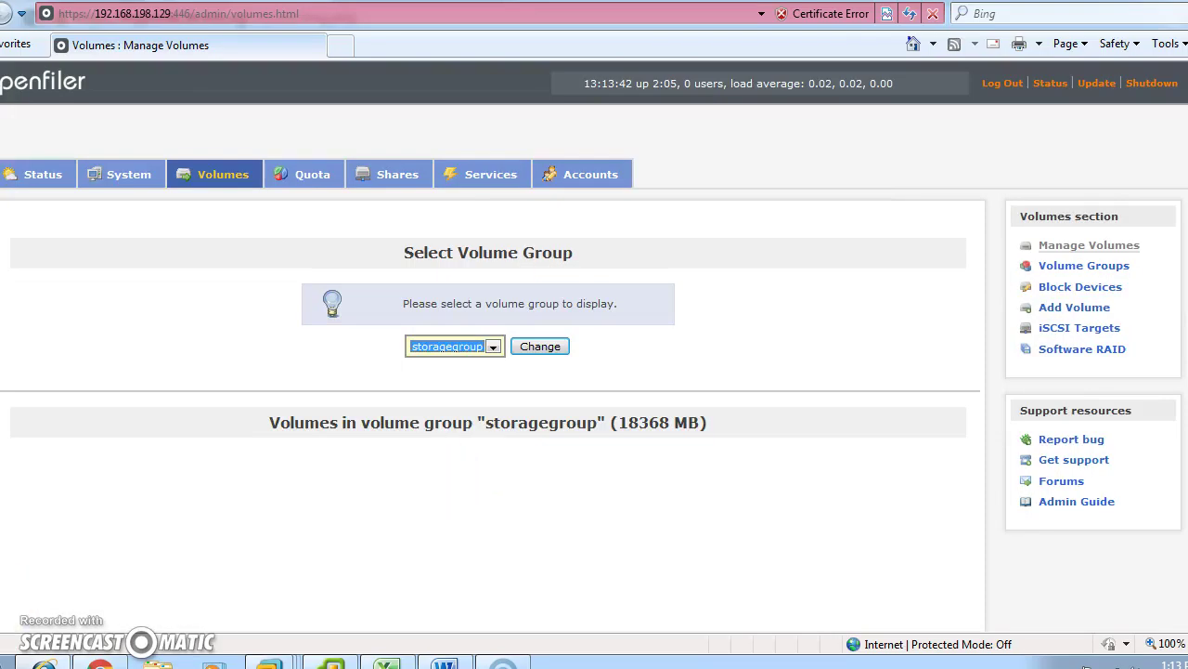
pyautogui.scroll(-3, 279, 455)
pyautogui.scroll(-2, 275, 466)
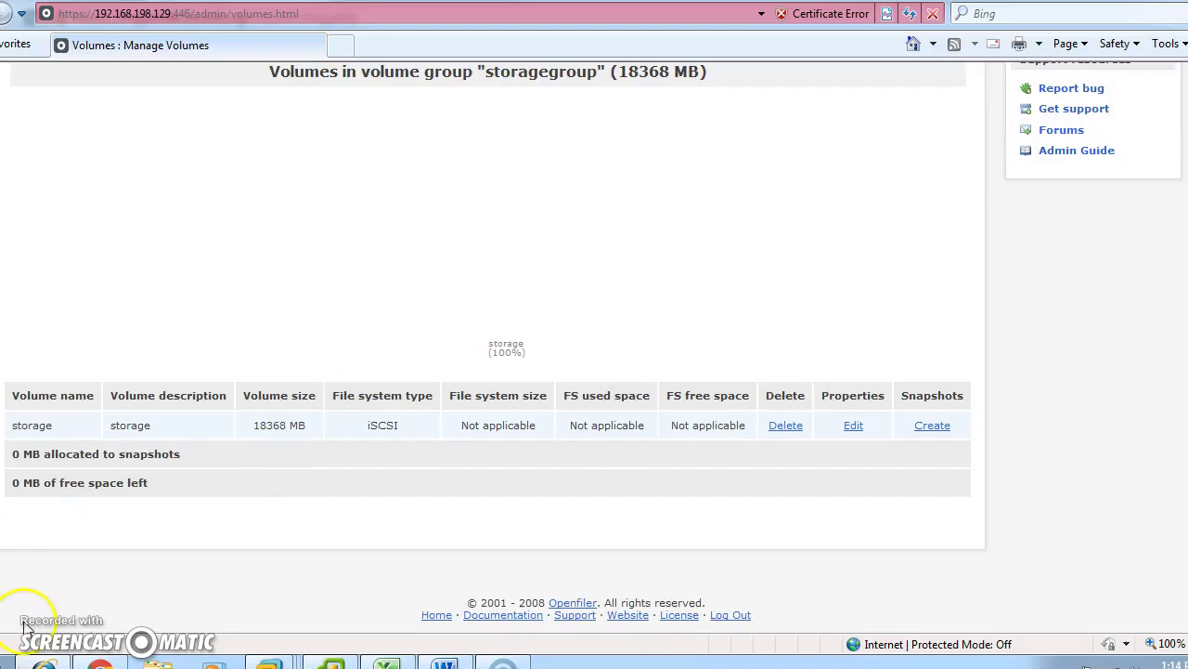
# Enable the iSCSI target server in the list of managed services.
pyautogui.scroll(4, 522, 199)
pyautogui.click(486, 174)
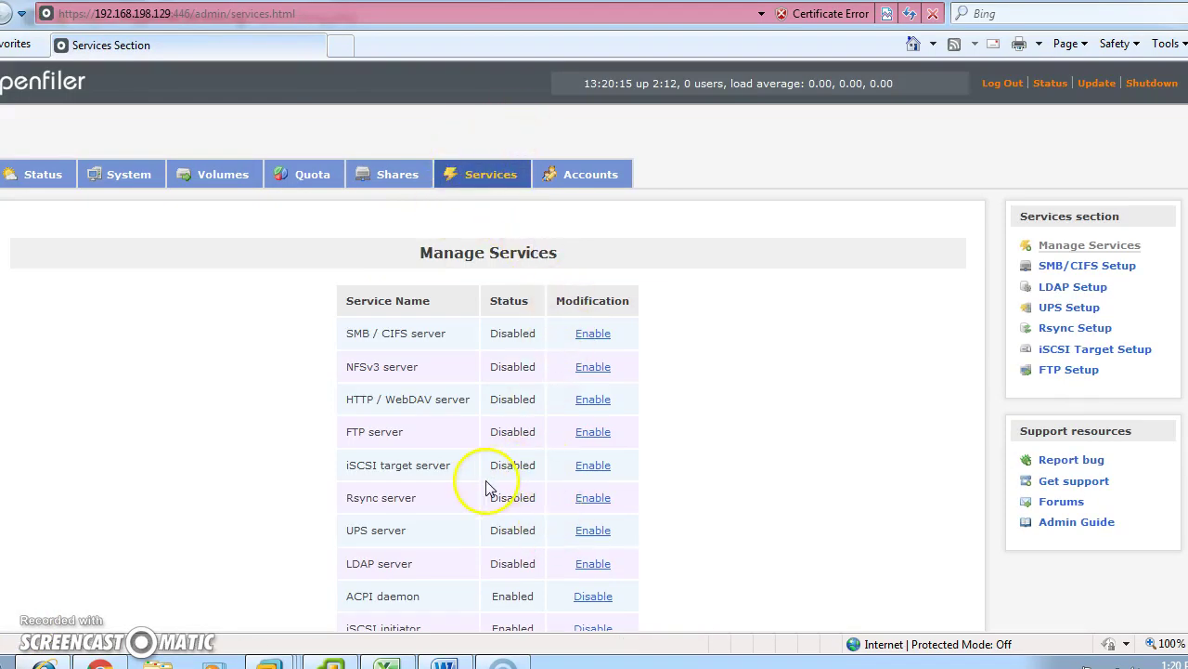
pyautogui.scroll(-2, 478, 483)
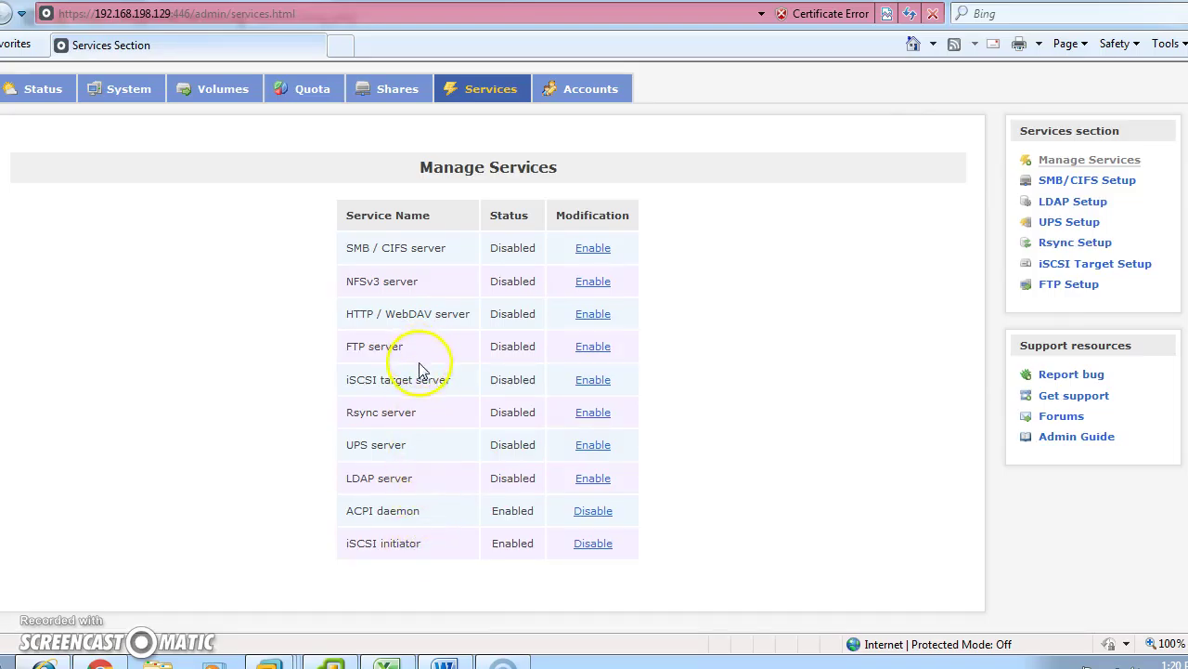
pyautogui.moveTo(344, 380); pyautogui.dragTo(554, 378)
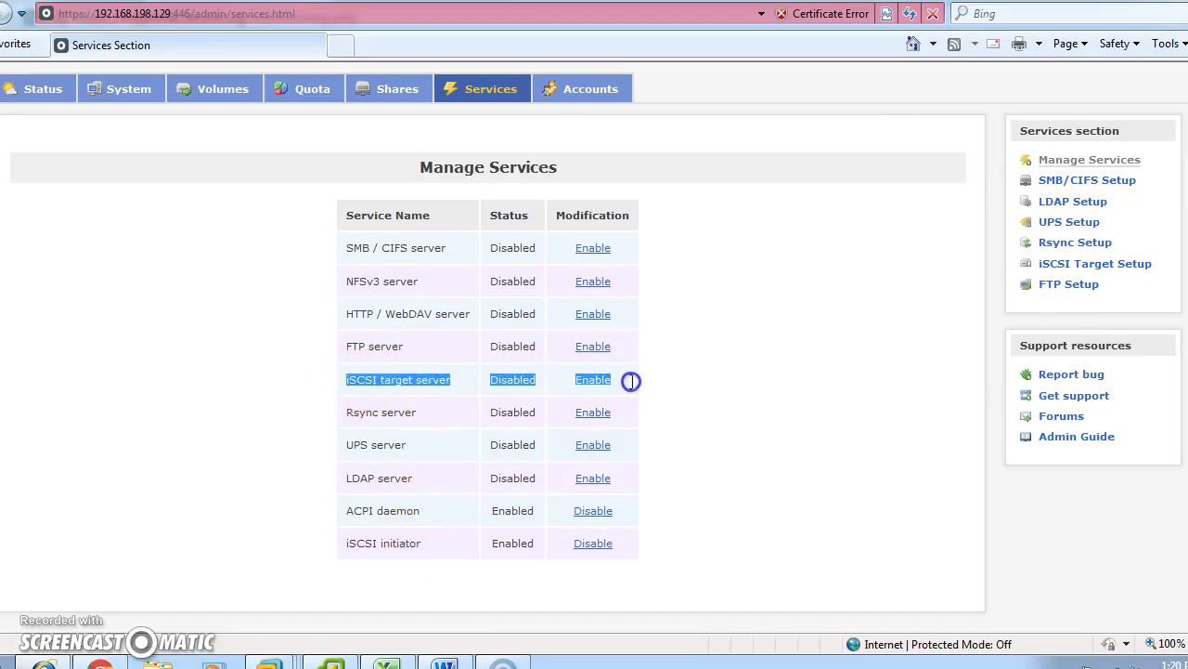
pyautogui.click(588, 380)
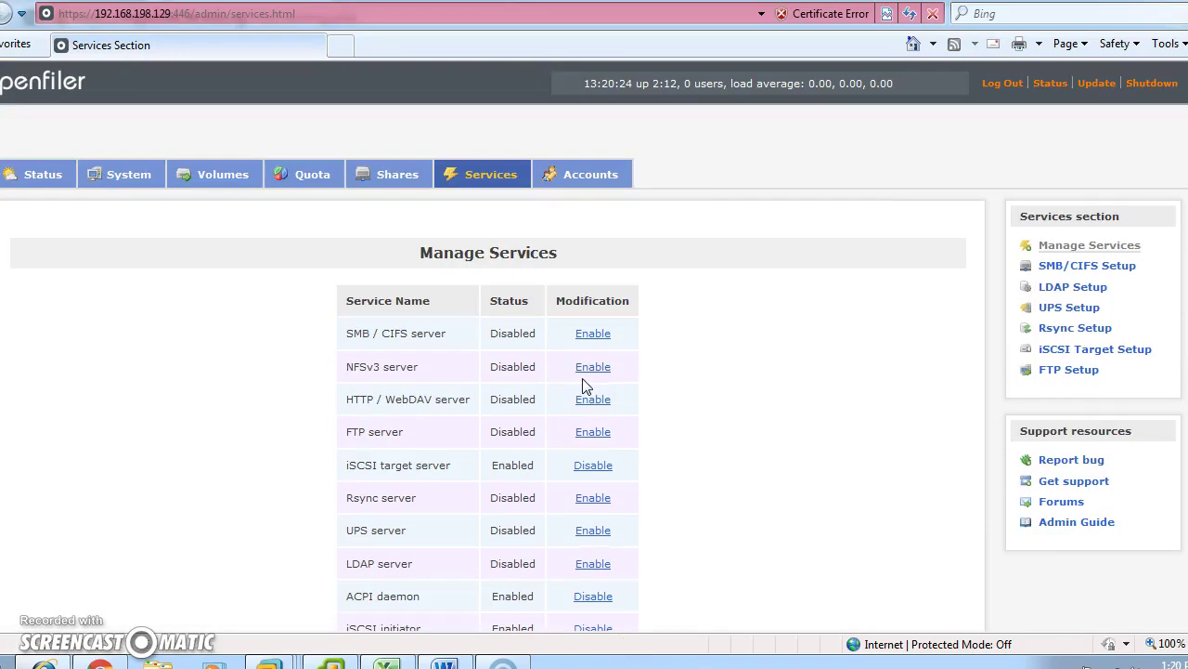
# Add a new iSCSI target with the proposed IQN iqn.2006-01.com.openfiler:tsn.69839ec00347.
pyautogui.click(211, 176)
pyautogui.click(230, 279)
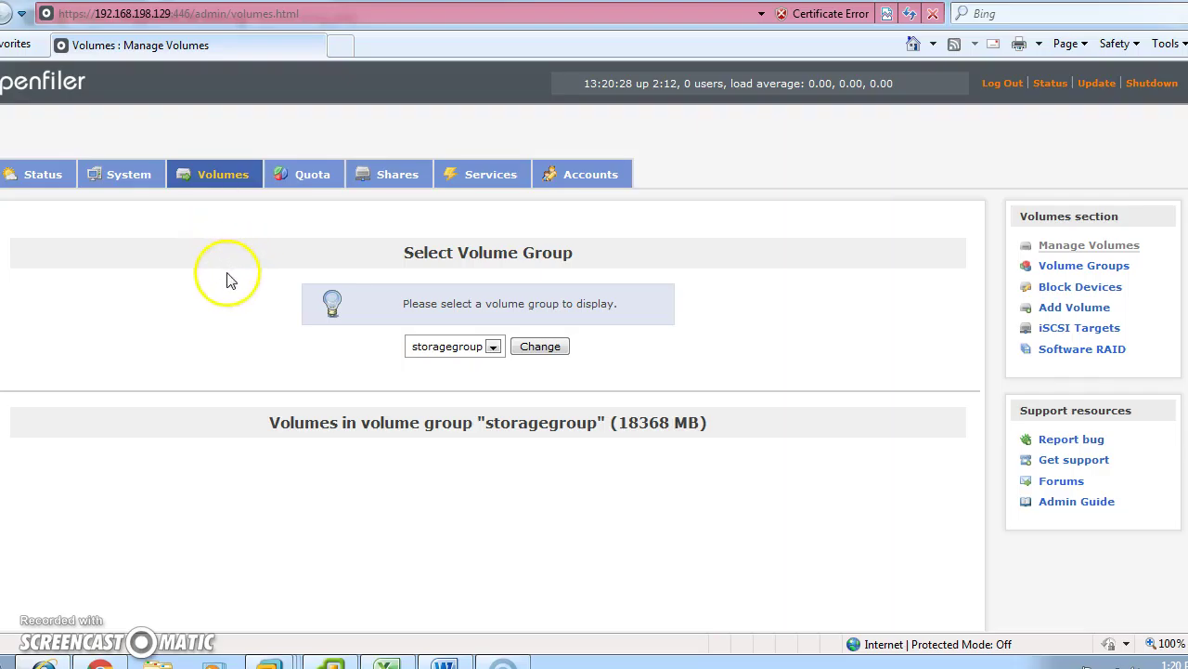
pyautogui.click(1096, 337)
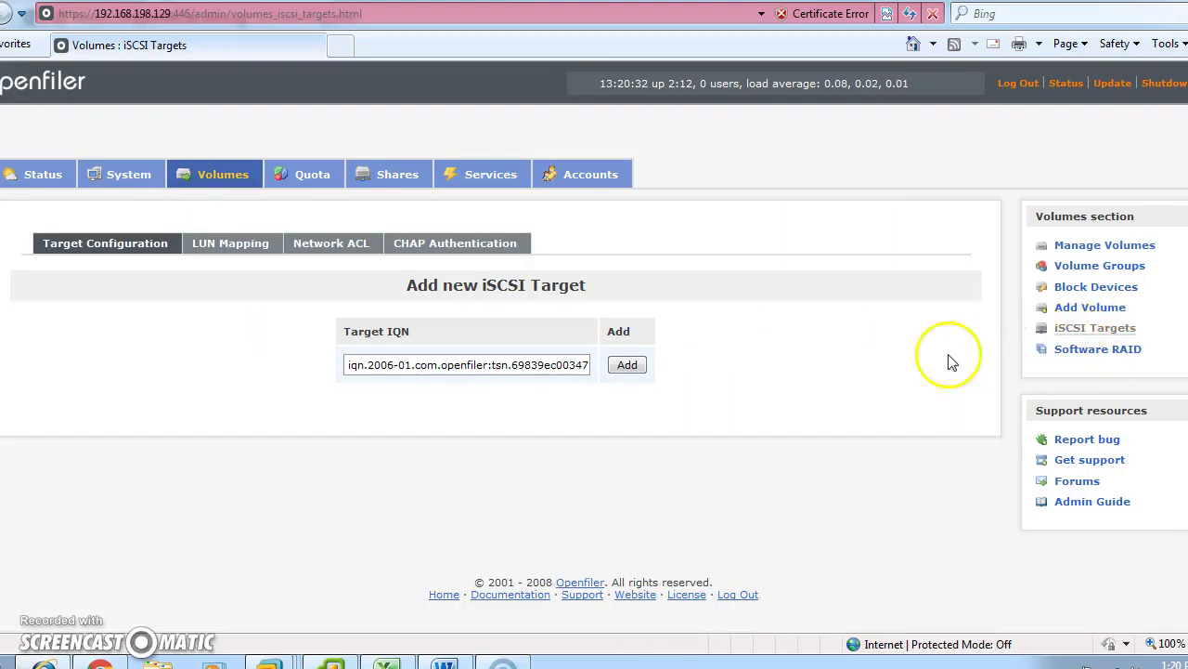
pyautogui.click(585, 364)
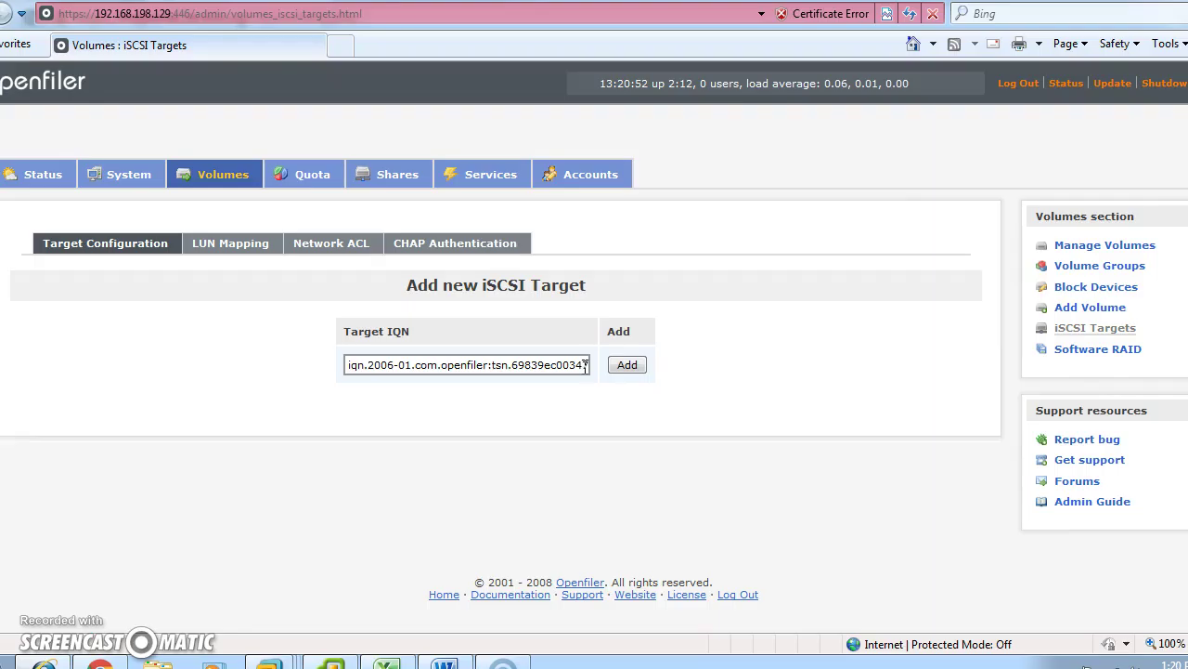
pyautogui.click(627, 364)
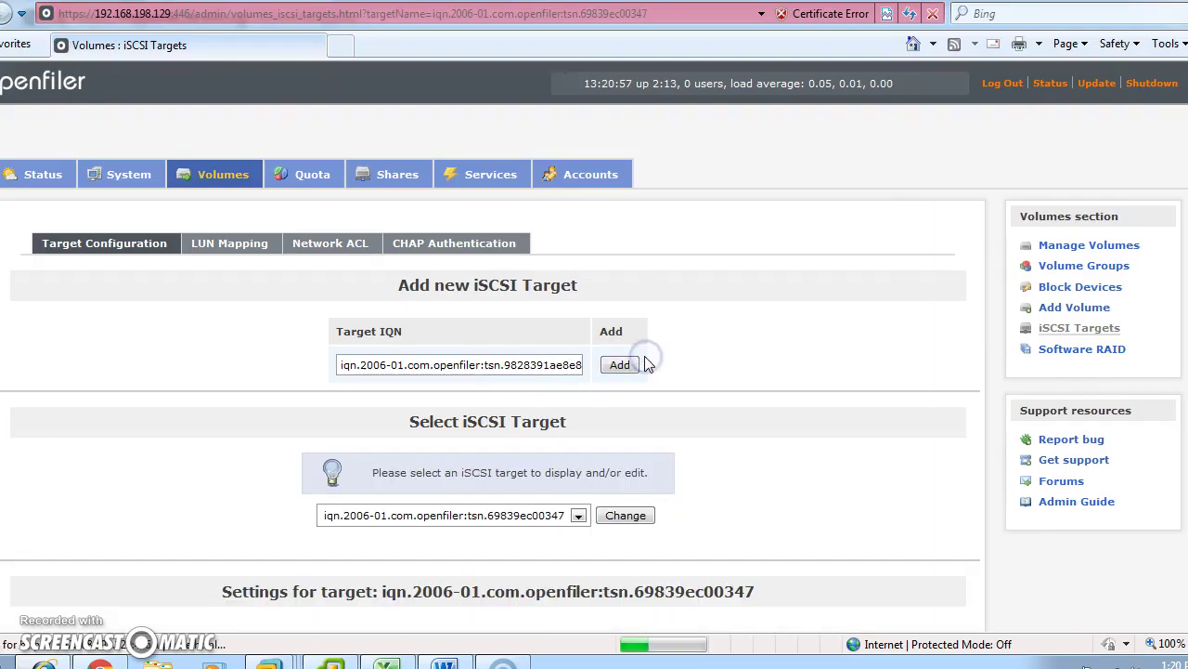
# Check the new target in the iSCSI target selection and examine its attribute settings.
pyautogui.scroll(-3, 648, 371)
pyautogui.click(575, 260)
pyautogui.click(572, 259)
pyautogui.click(703, 360)
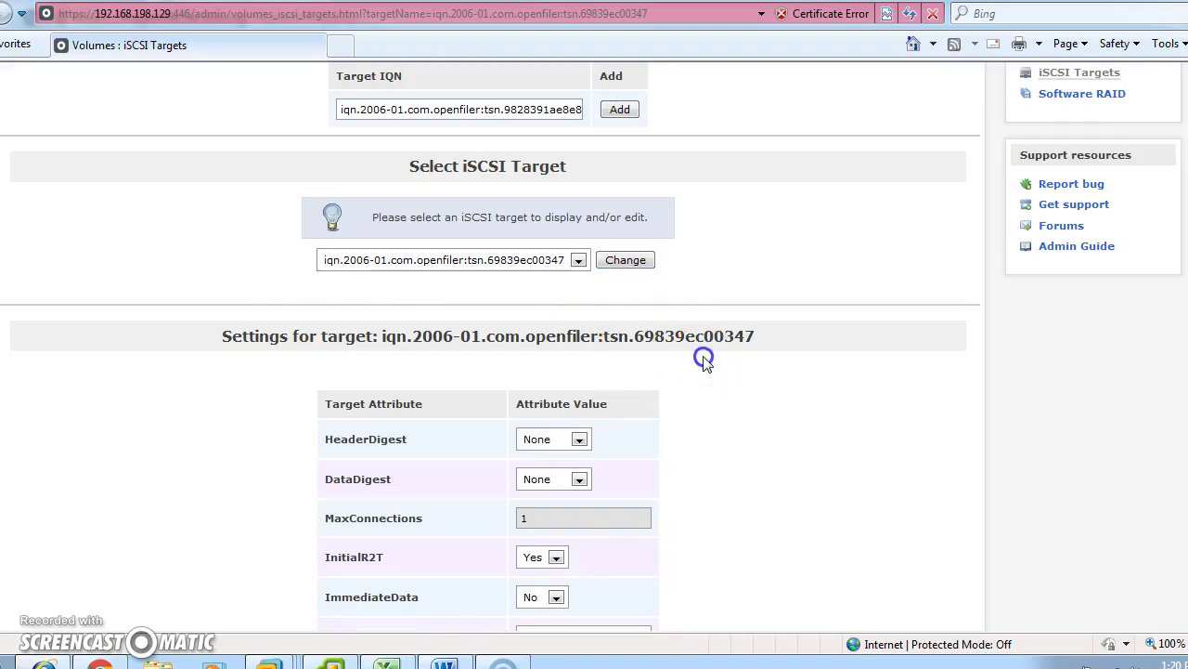
# Open the LUN mapping settings for target iqn.2006-01.com.openfiler:tsn.69839ec00347 and review the storage volume offered for mapping.
pyautogui.scroll(3, 702, 364)
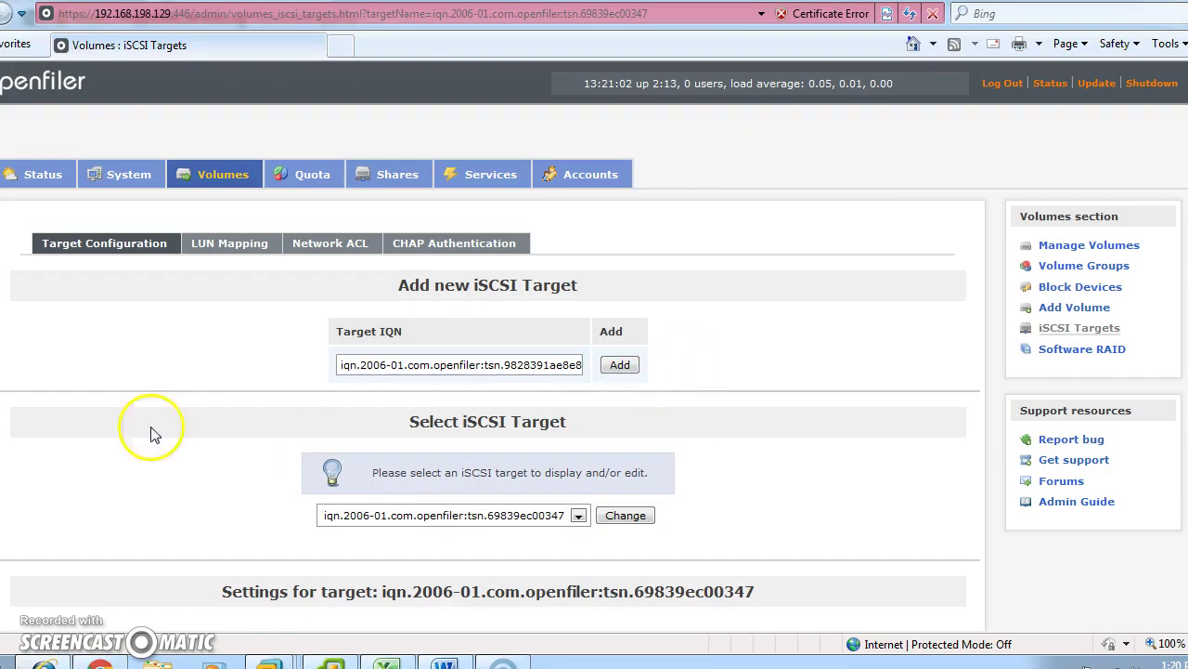
pyautogui.doubleClick(231, 243)
pyautogui.click(223, 246)
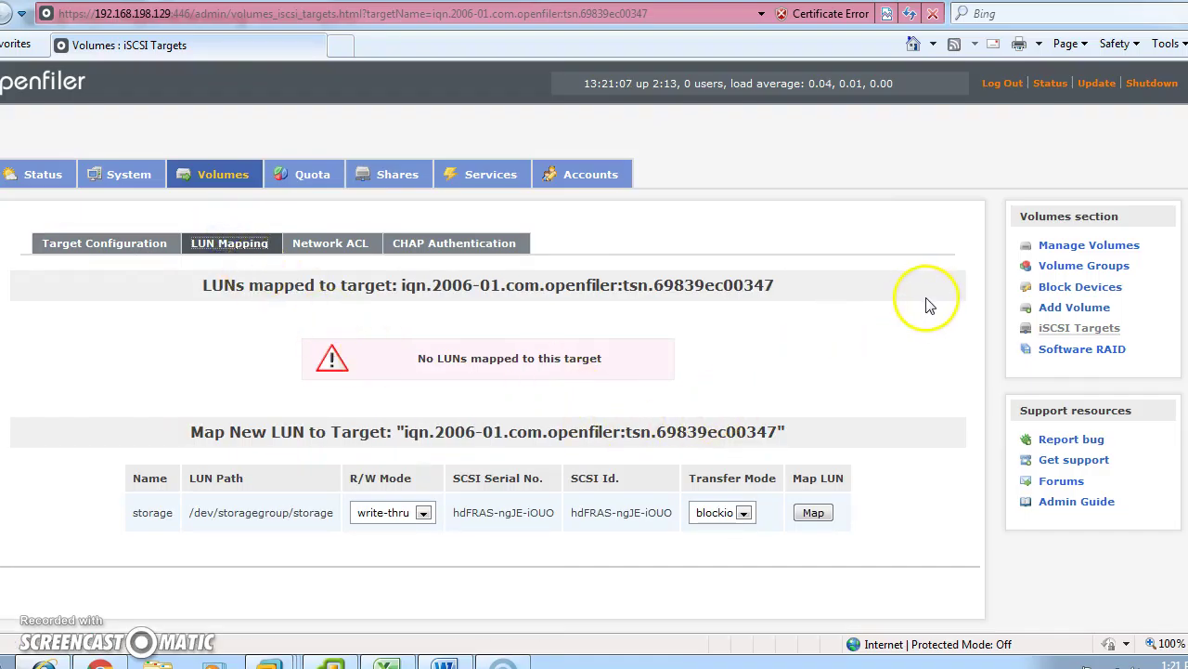
pyautogui.scroll(-1, 925, 302)
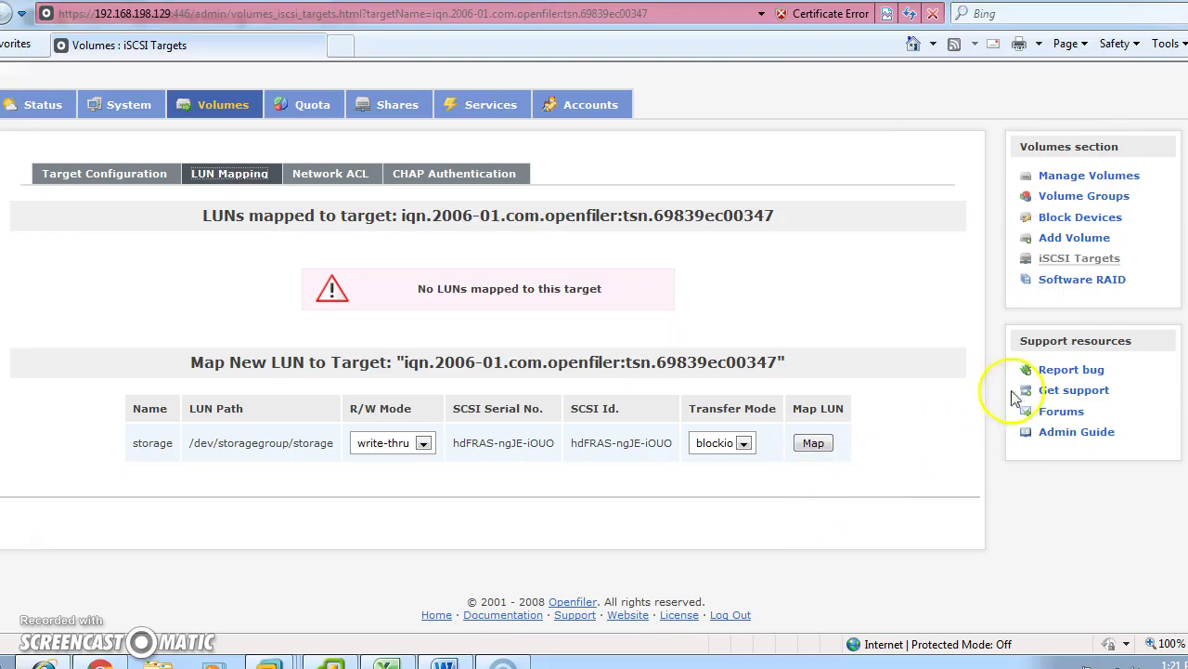
# Check the block storage statistics for storagegroup on the volume creation page, and return to the target's LUN mapping.
pyautogui.click(1063, 240)
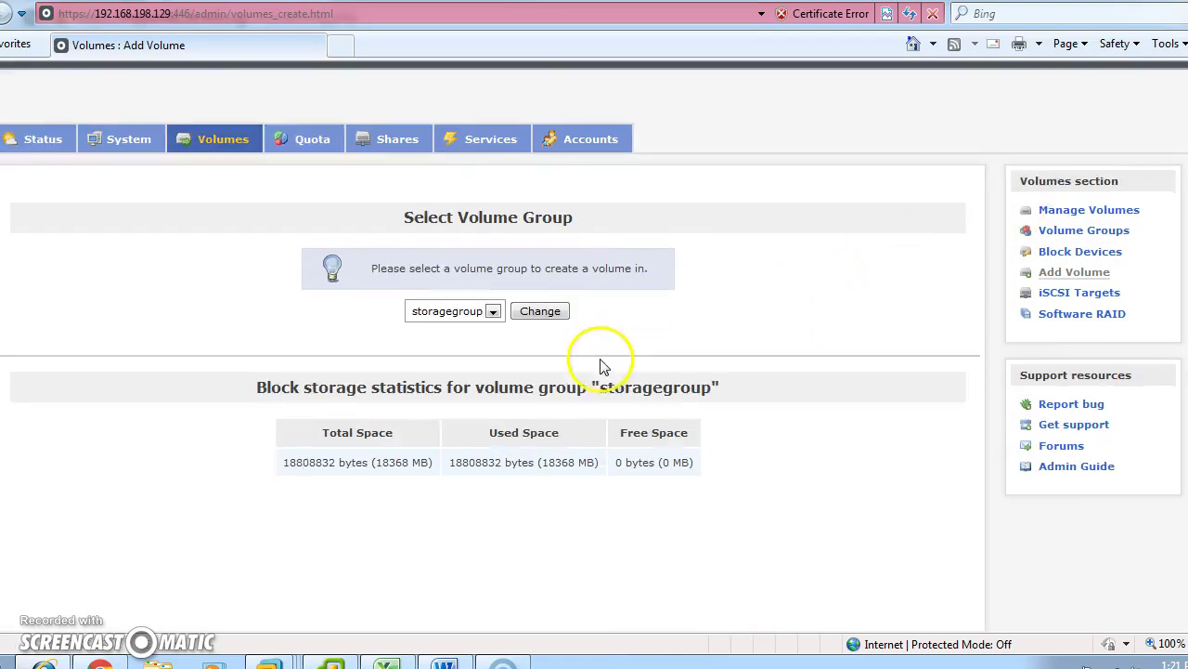
pyautogui.scroll(-3, 594, 362)
pyautogui.scroll(2, 456, 317)
pyautogui.scroll(1, 456, 317)
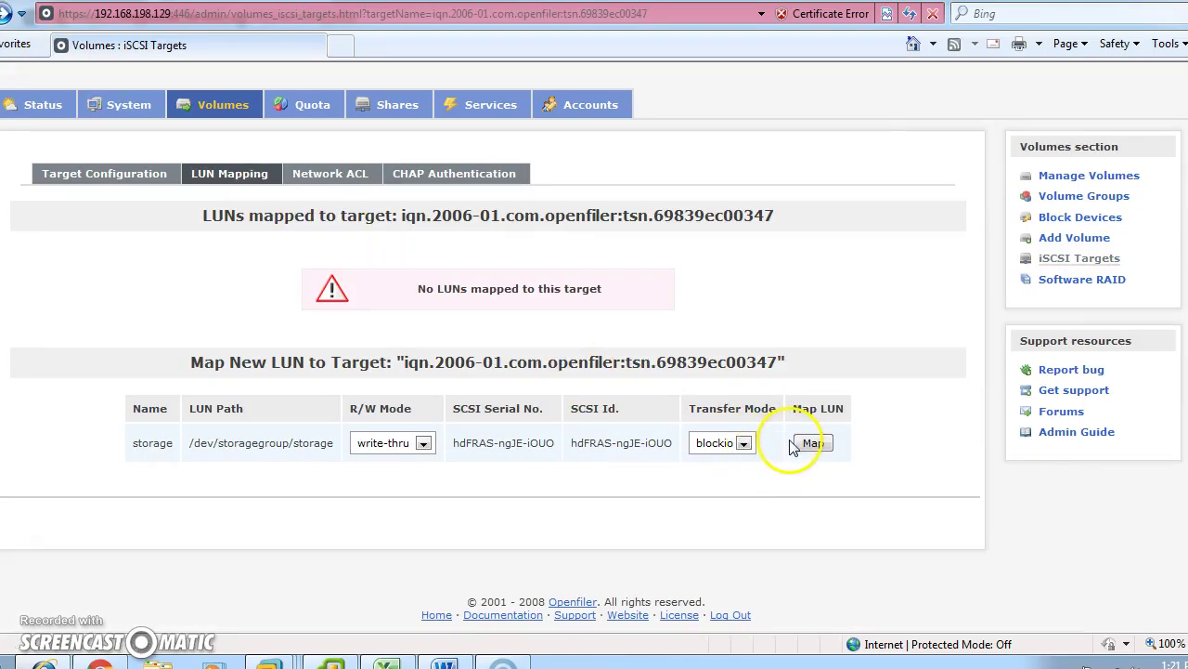
# Map the storage volume /dev/storagegroup/storage to the iSCSI target with write-thru R/W mode and blockio transfer mode.
pyautogui.click(820, 444)
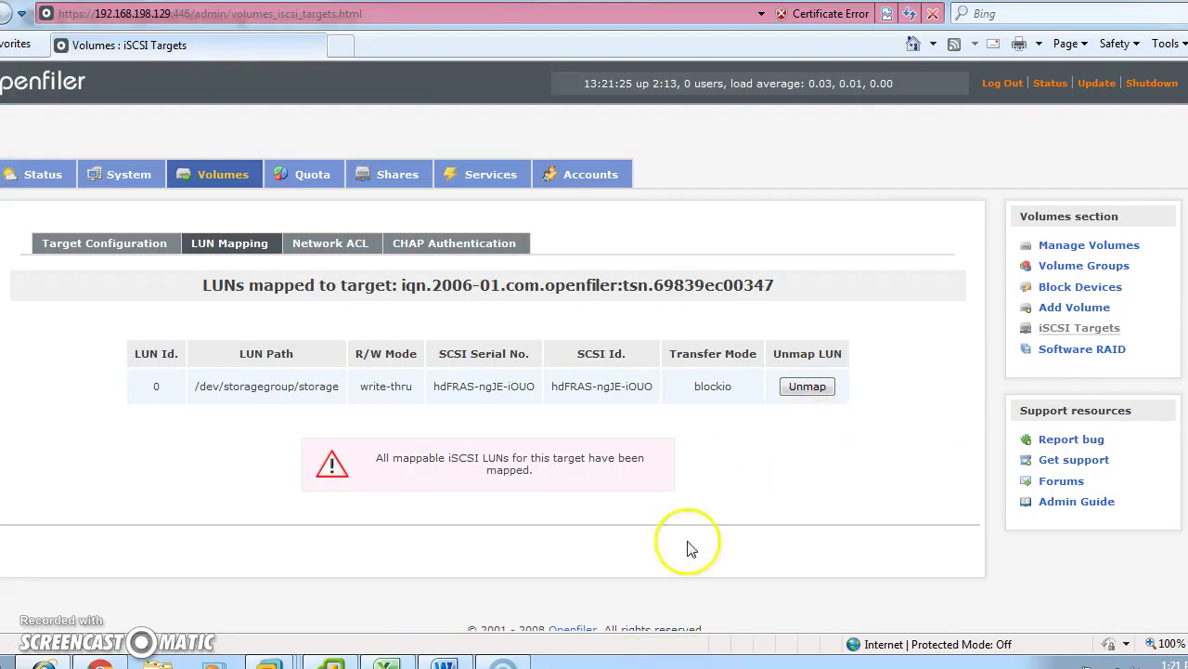
pyautogui.click(672, 568)
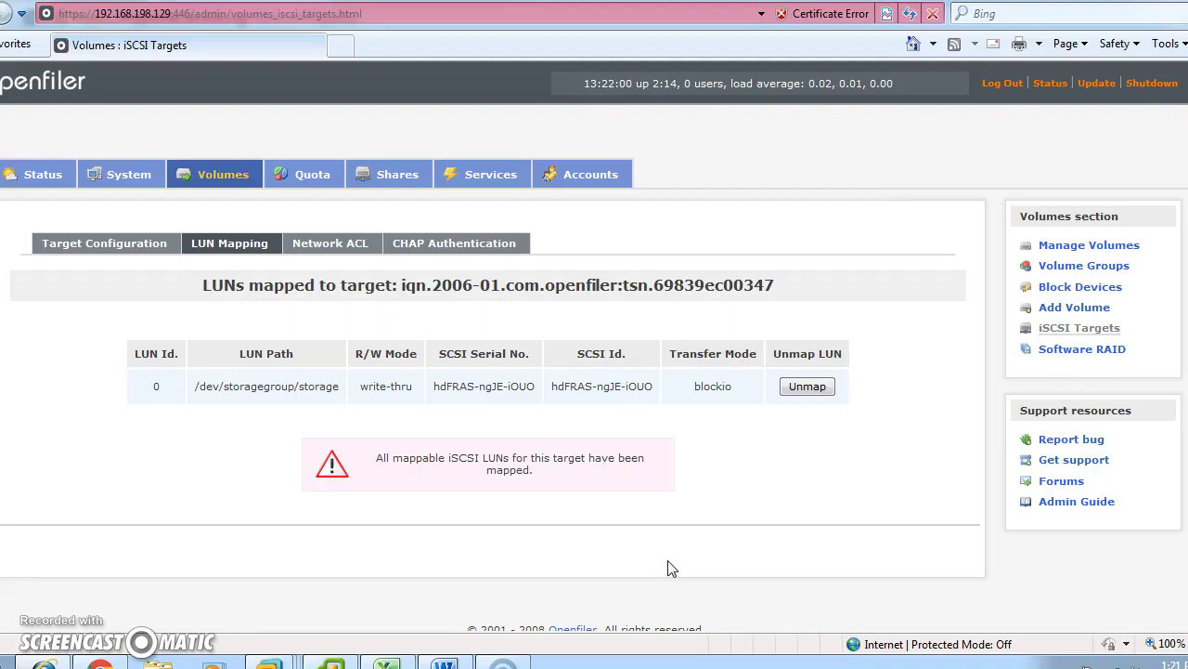
# Switch to the Windows iSCSI Initiator, quick-connect to the target at 192.168.198.129, and close the initiator properties.
pyautogui.click(869, 208)
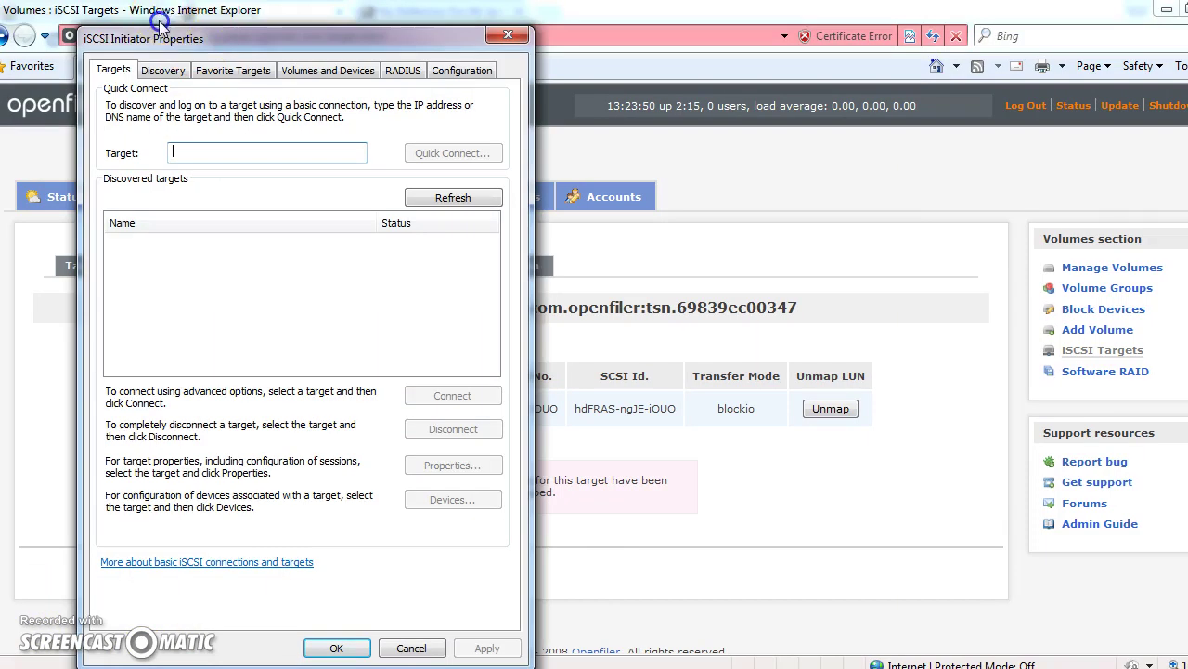
pyautogui.moveTo(160, 24); pyautogui.dragTo(584, 116)
pyautogui.click(675, 226)
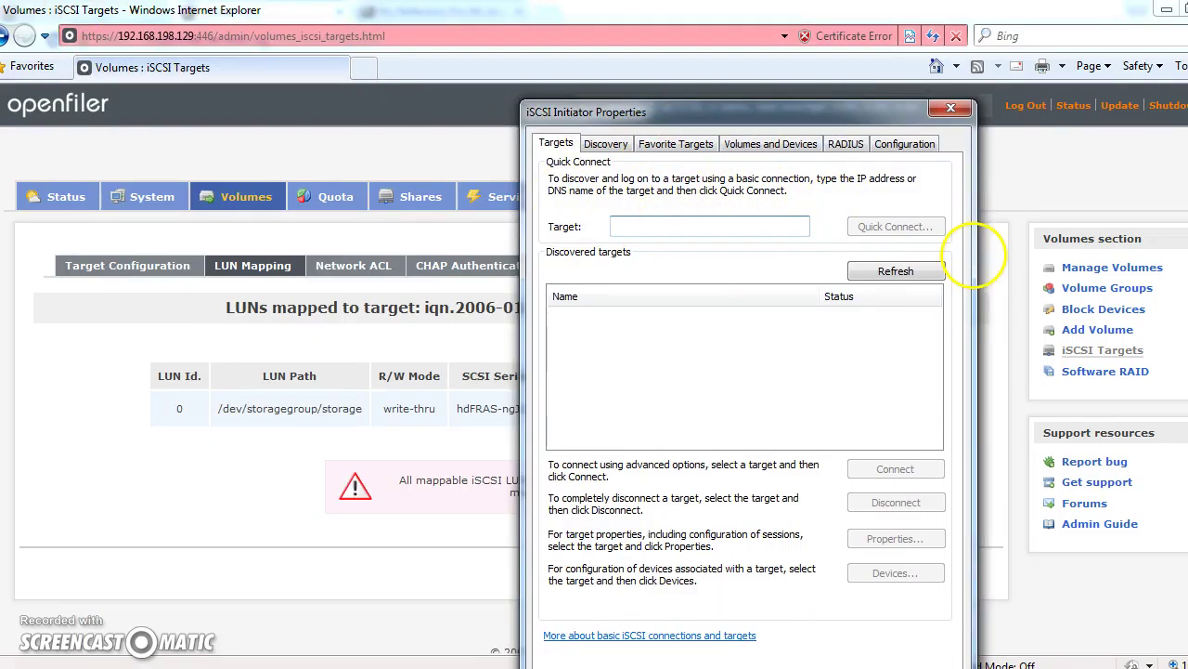
pyautogui.write('192.168.')
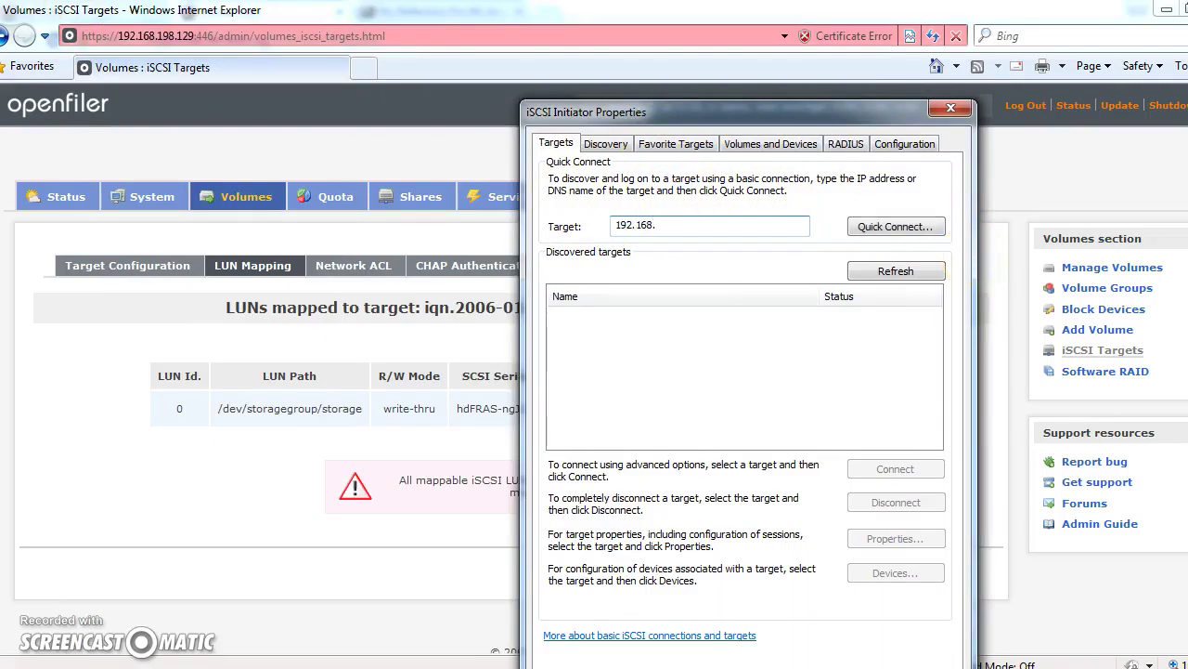
pyautogui.write('198.129')
pyautogui.press('Return')
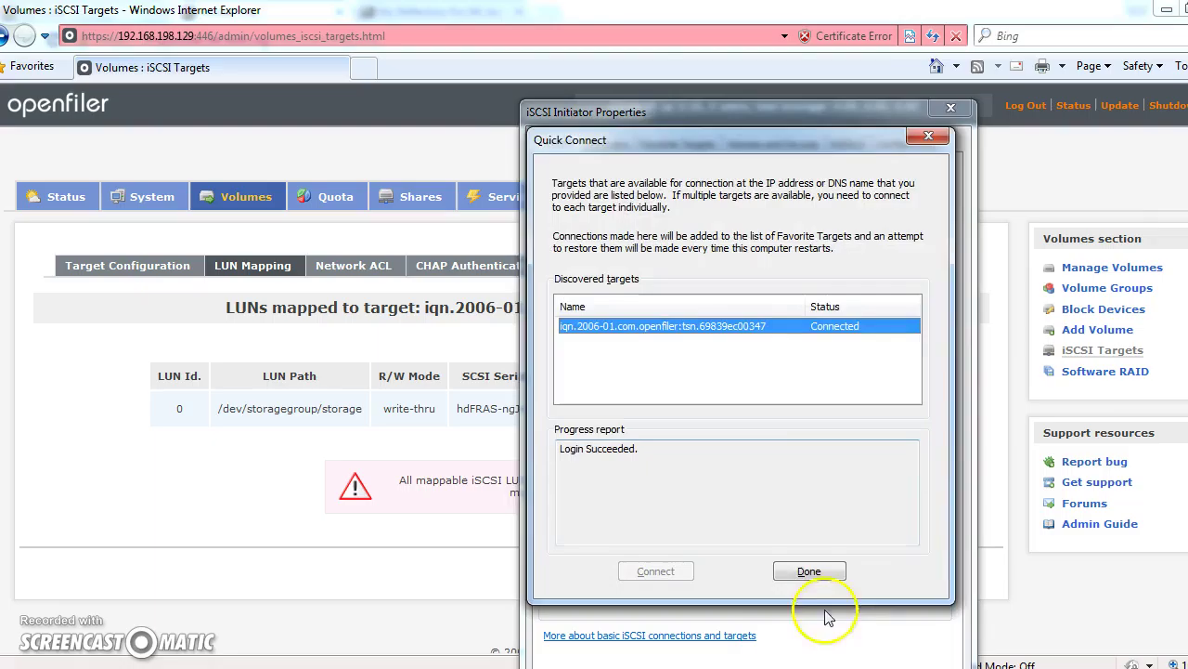
pyautogui.moveTo(611, 449); pyautogui.dragTo(266, 446)
pyautogui.click(833, 573)
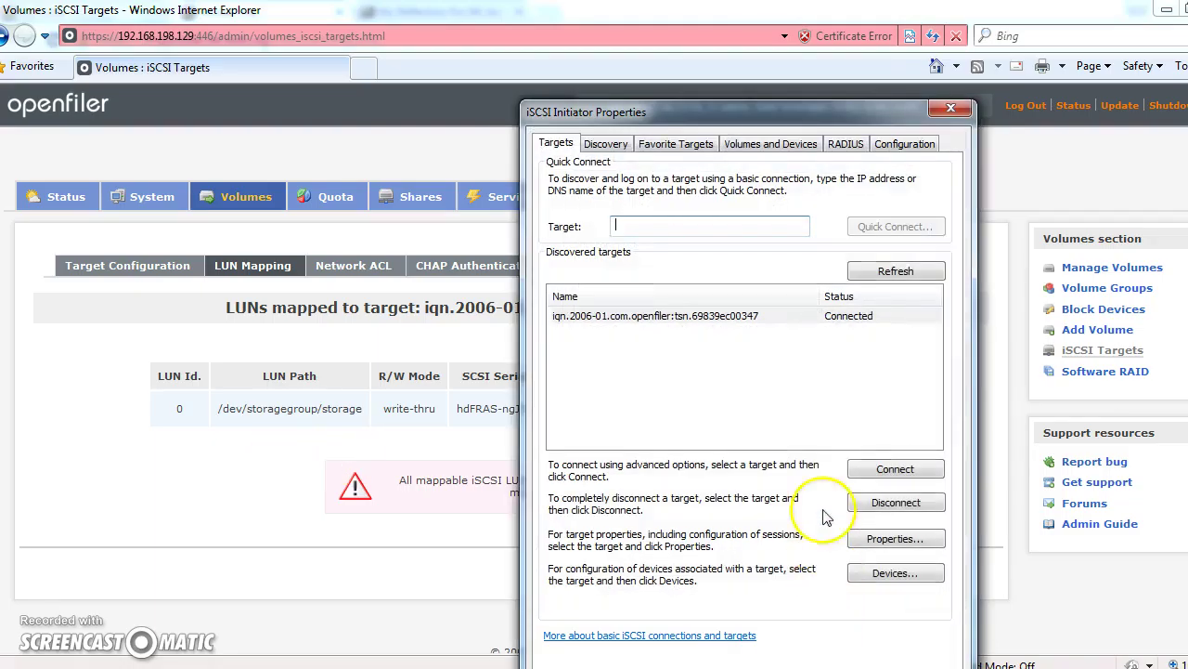
pyautogui.click(950, 108)
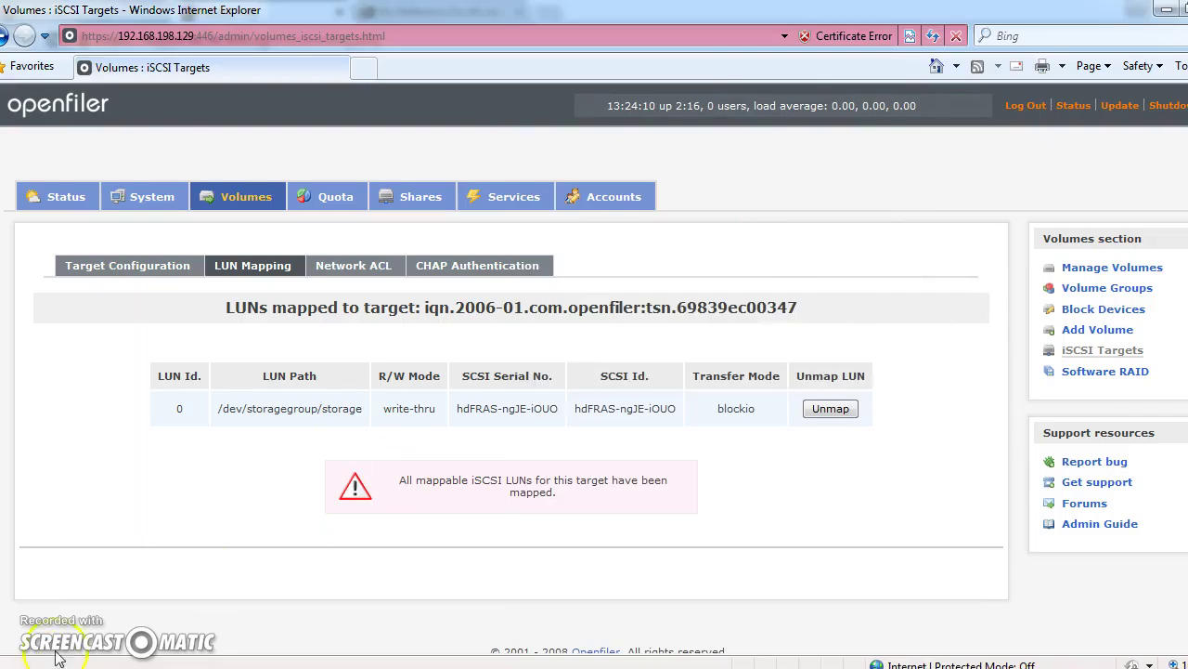